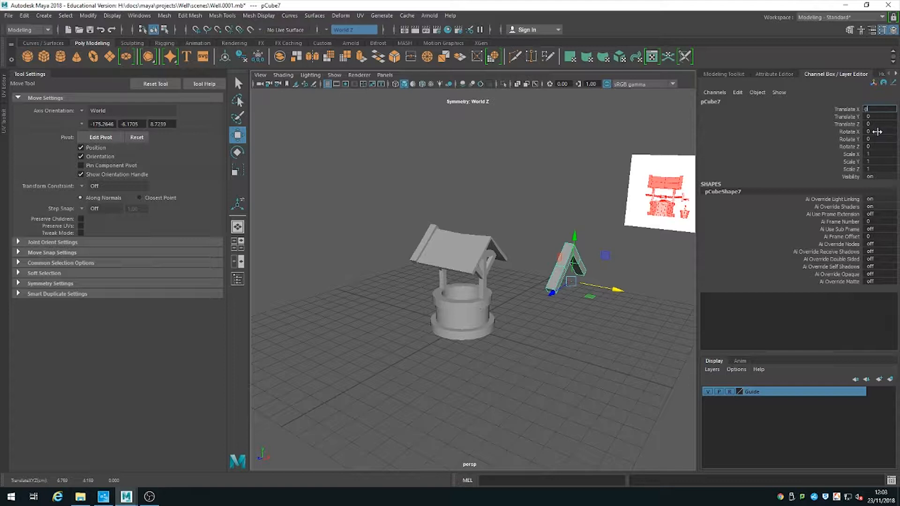
Set the roof end trim's X translation to 0 and deselect it
key("Return")
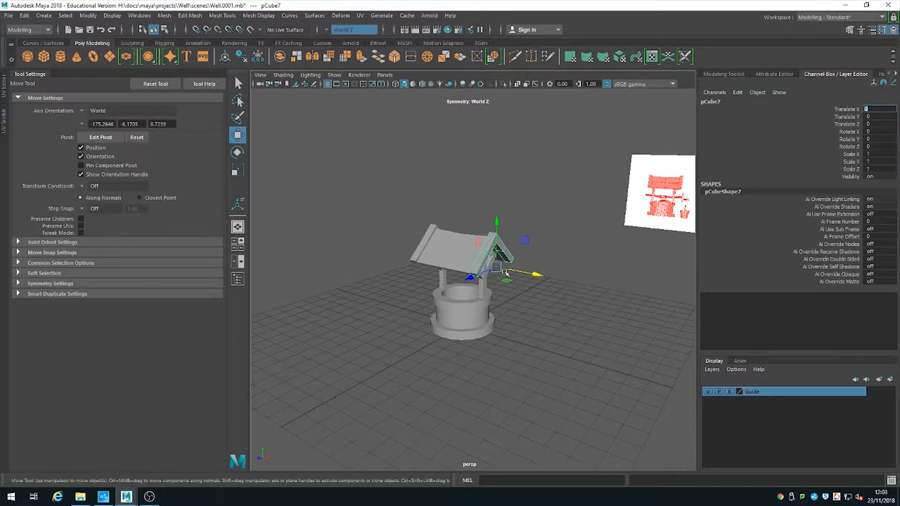
left_click(542, 313)
left_click_drag(518, 308, 457, 281, "alt")
Create a polygon cylinder and raise it to about 2.85 in Y, level with the crank shaft in the front reference
key("space")
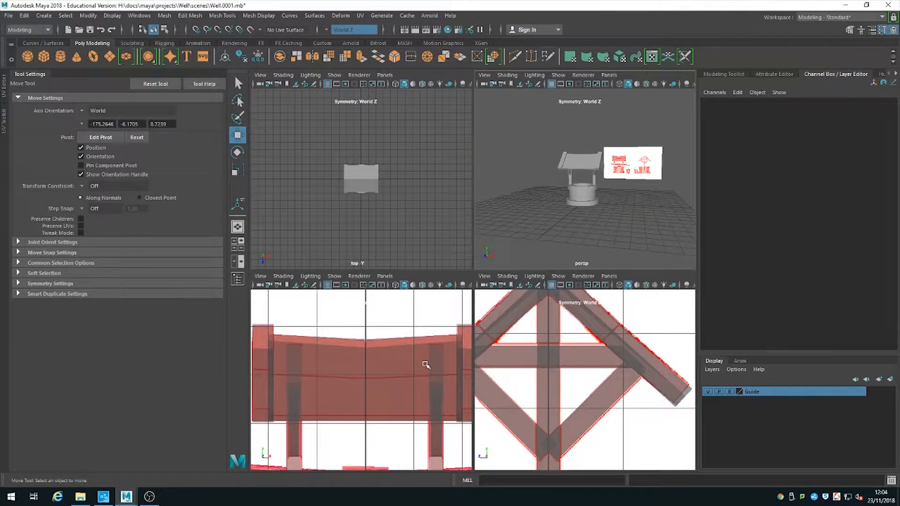
scroll(412, 368, "down", 5)
scroll(333, 356, "up", 4)
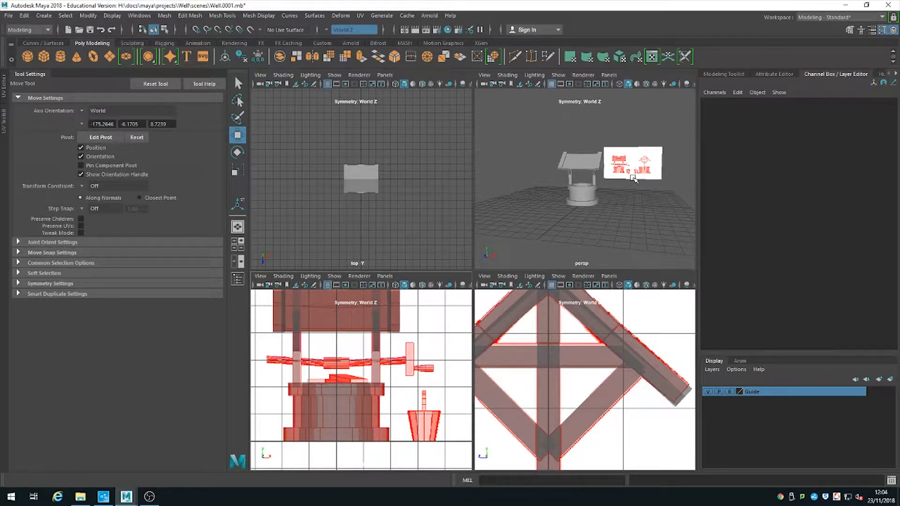
right_click_drag(561, 189, 657, 210, "alt")
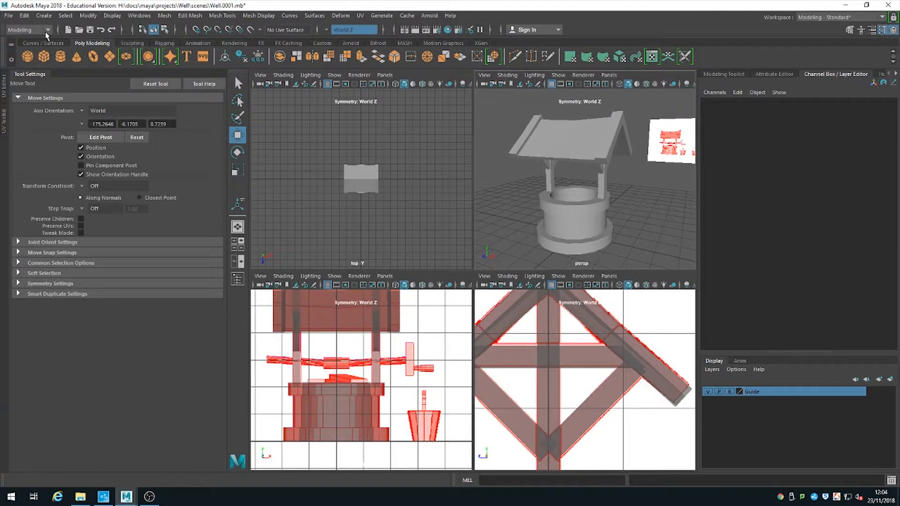
left_click(43, 15)
mouse_move(69, 51)
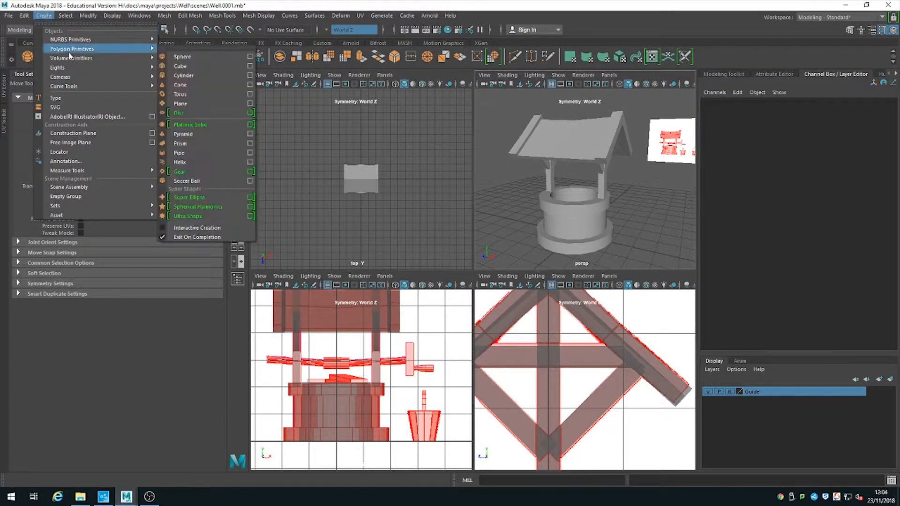
left_click(183, 76)
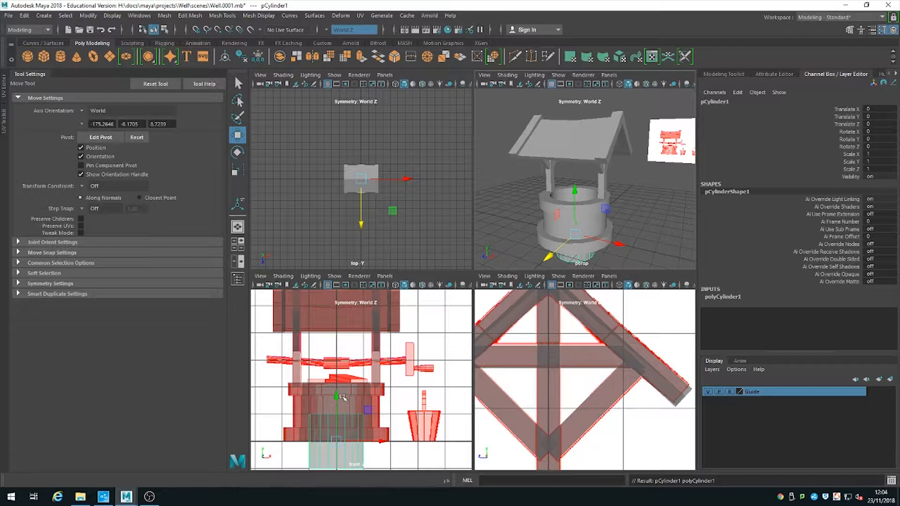
left_click_drag(339, 398, 339, 321)
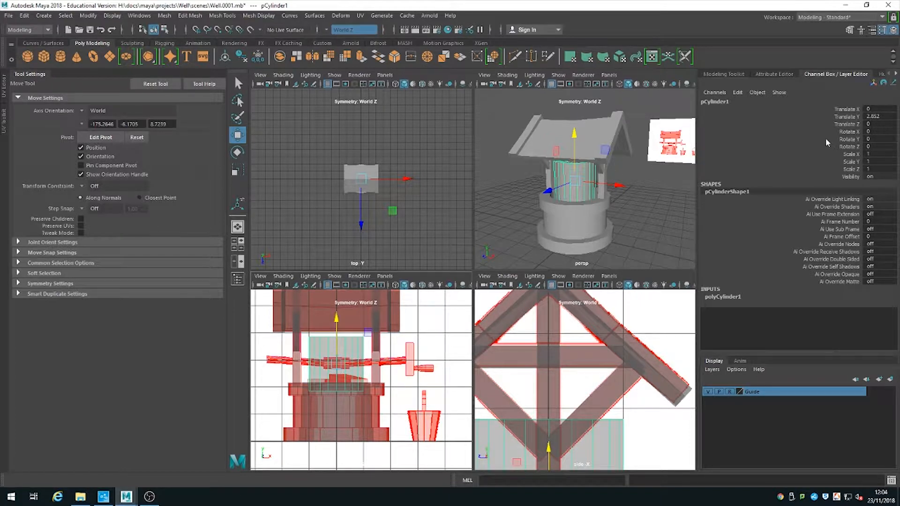
Rotate the cylinder to 90 degrees in Z so it lies horizontally across the well
left_click(238, 152)
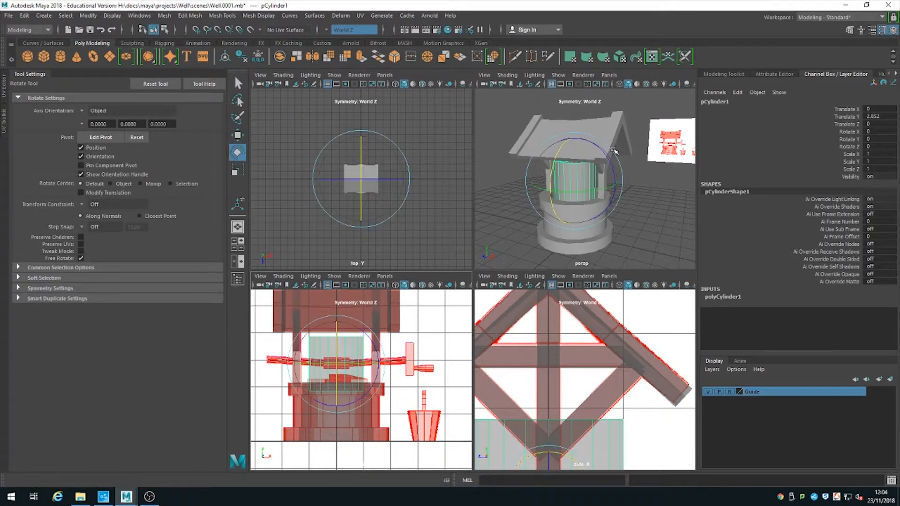
left_click_drag(600, 153, 614, 197)
left_click(875, 147)
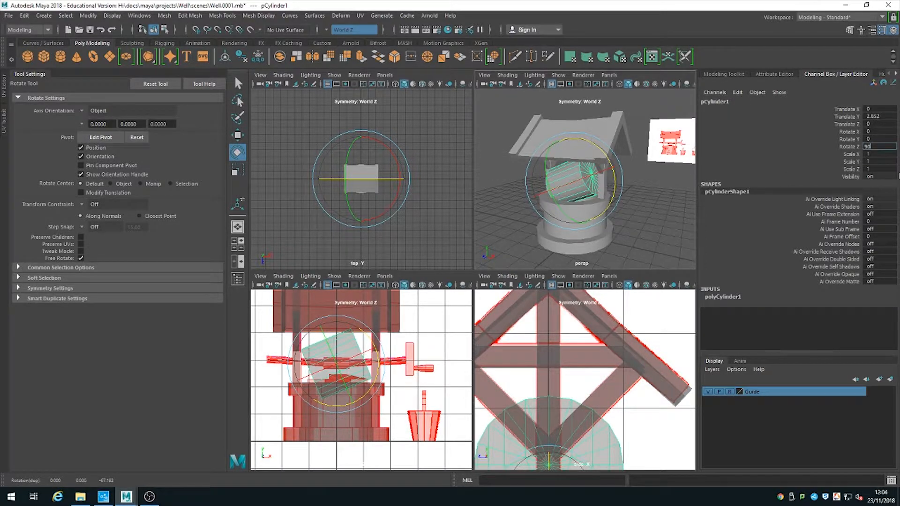
key("Return")
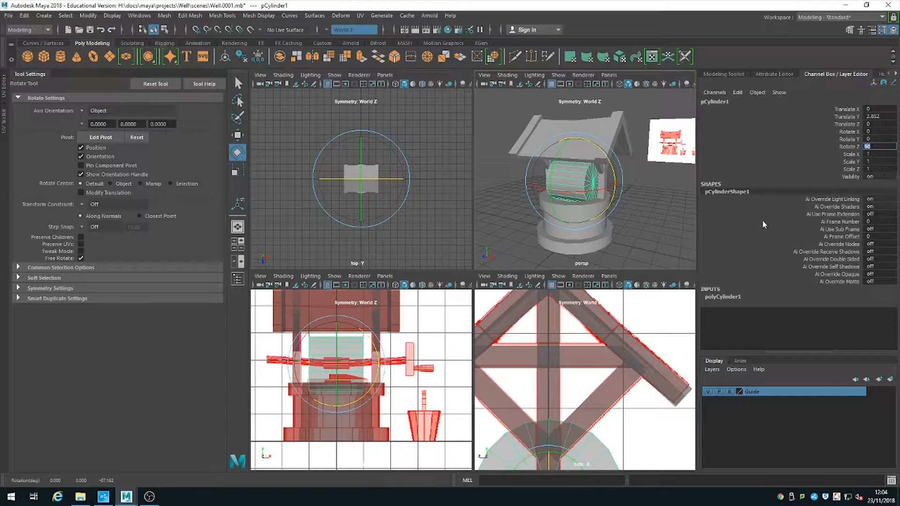
Set the cylinder's cap subdivisions to 0
left_click(730, 297)
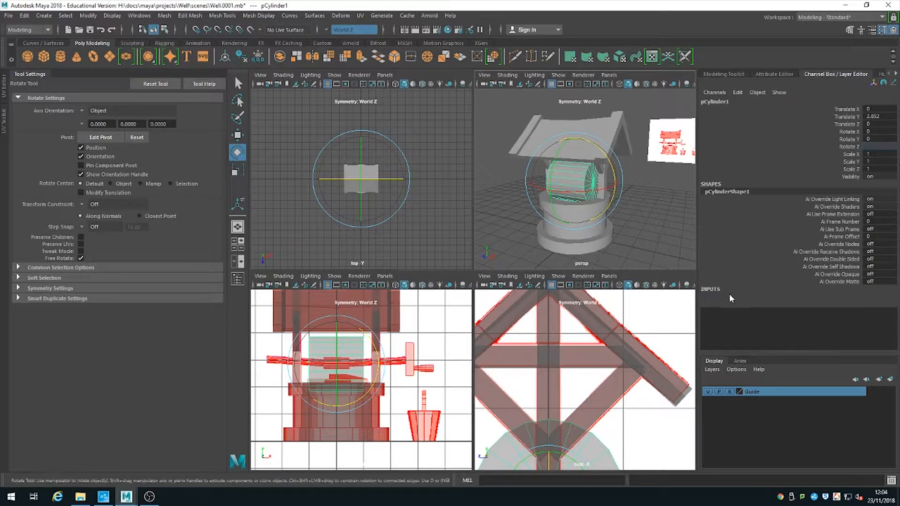
scroll(743, 230, "down", 1)
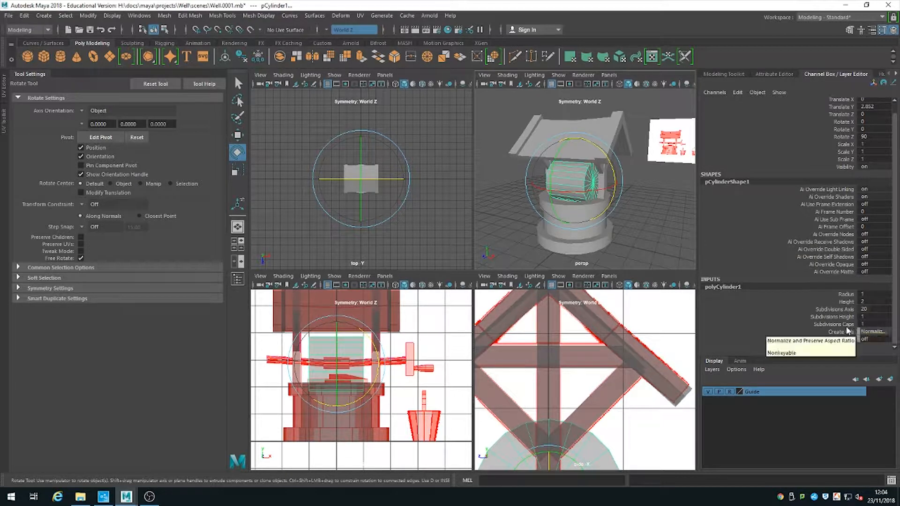
left_click(839, 325)
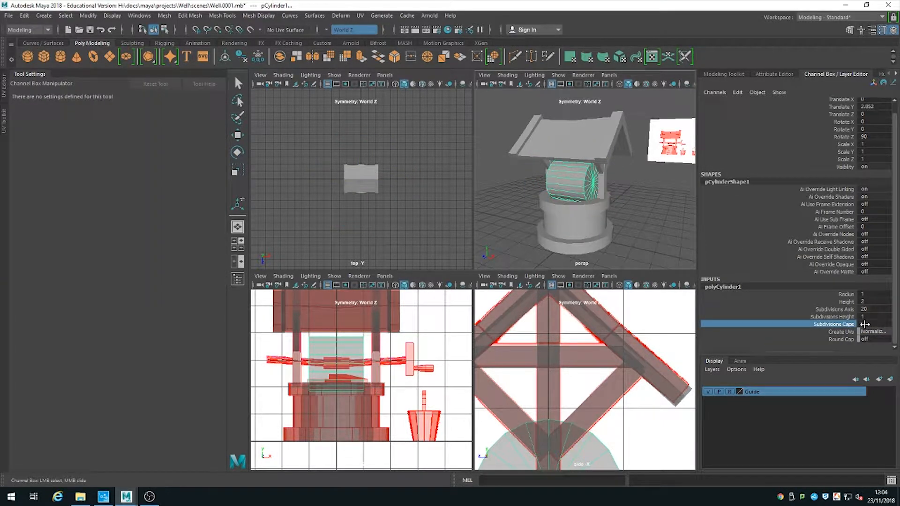
left_click(864, 325)
type("0")
key("Return")
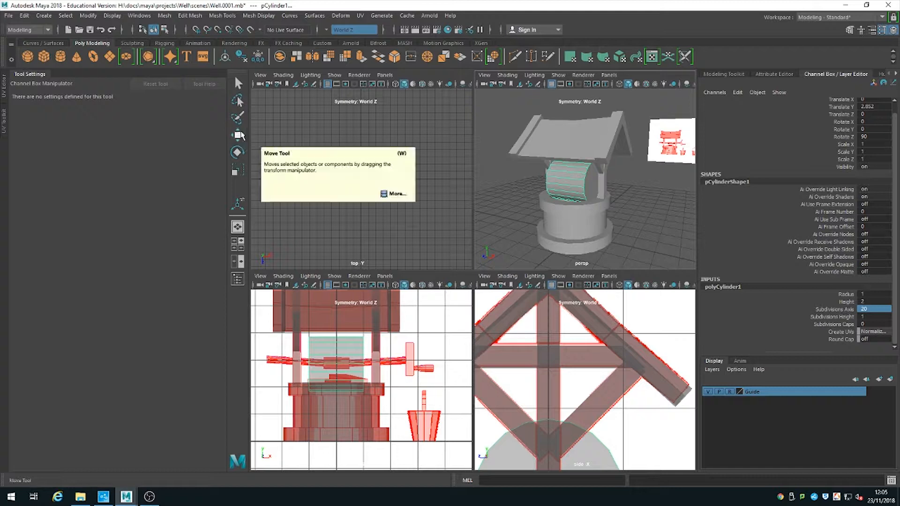
Scale the cylinder's thickness down evenly to about 0.119 in X and Z, keeping its length
left_click(238, 170)
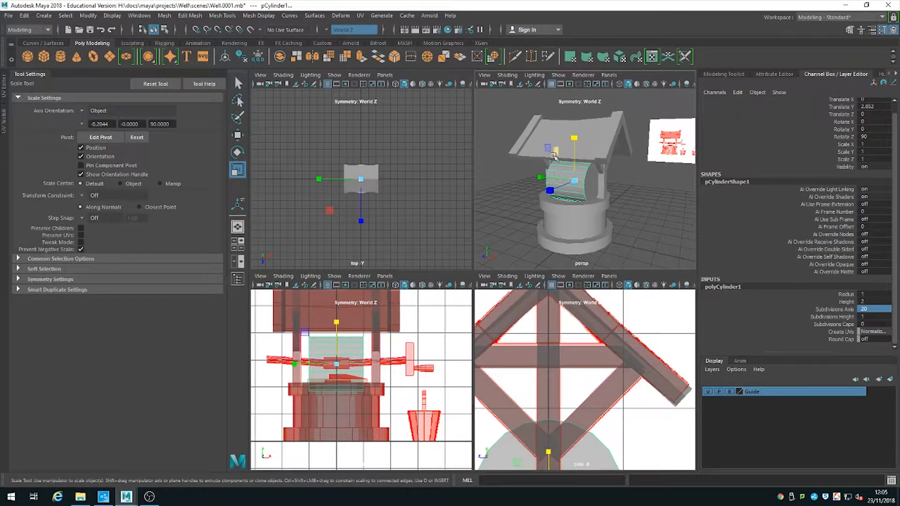
left_click_drag(554, 156, 584, 161)
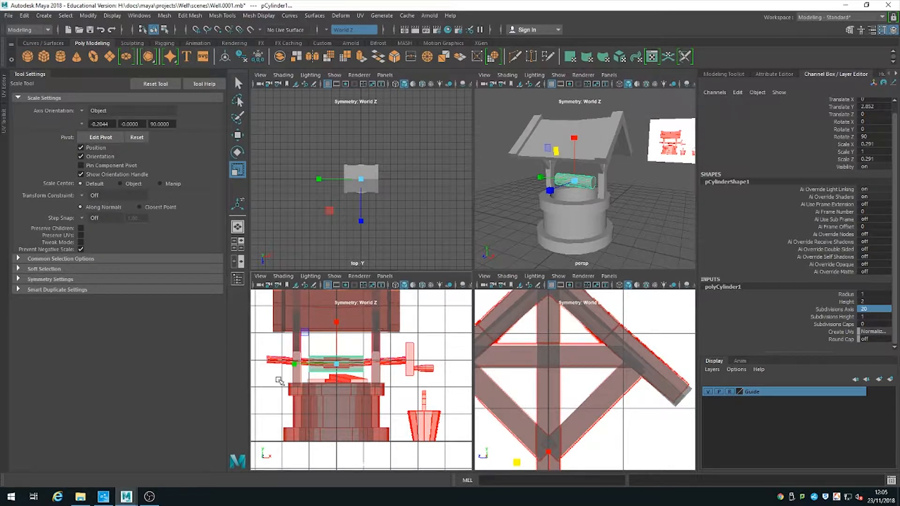
key("f")
key("f")
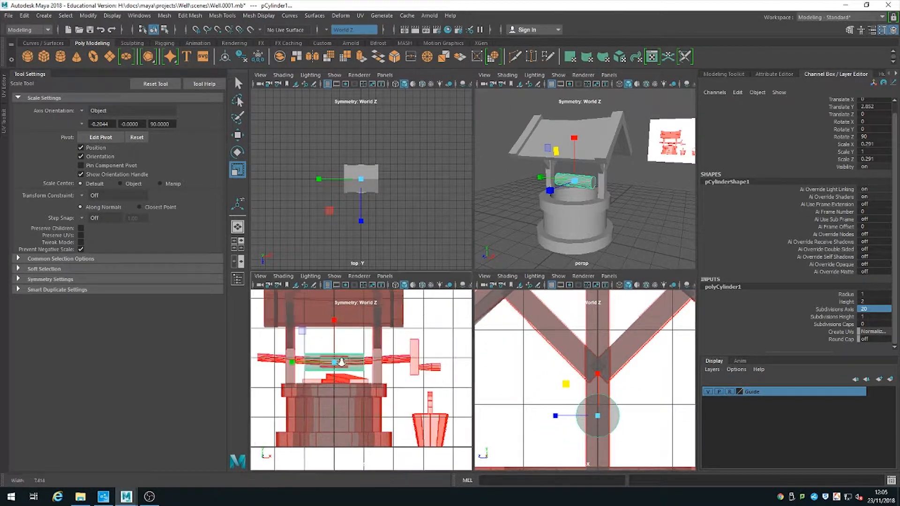
scroll(341, 362, "up", 6)
scroll(340, 362, "down", 3)
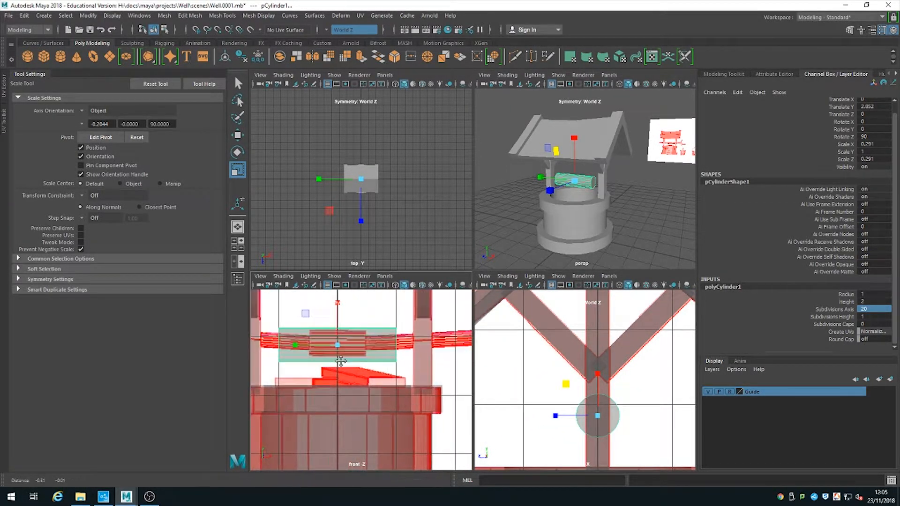
left_click_drag(566, 384, 595, 415)
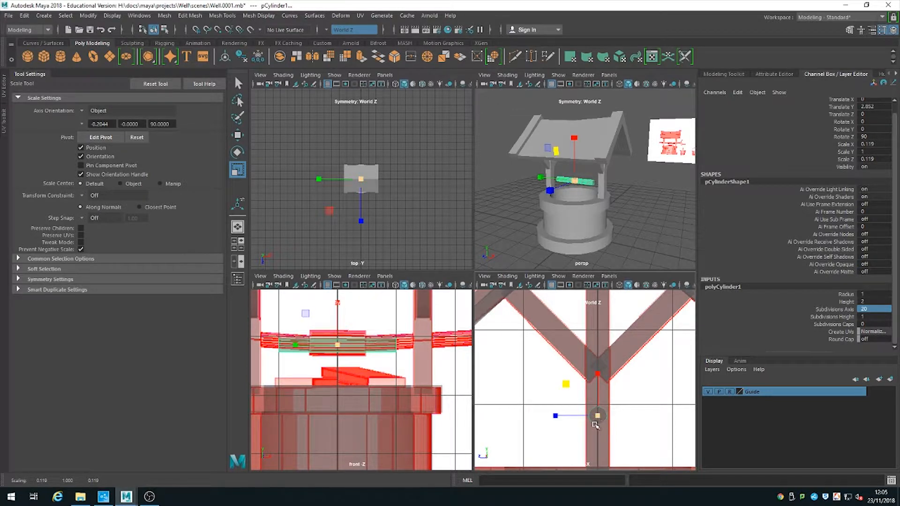
Raise the cylinder to about 2.92 in Y and stretch its length to about 2.57 to span the reference shaft
right_click_drag(597, 416, 655, 469, "alt")
middle_click_drag(654, 469, 635, 401, "alt")
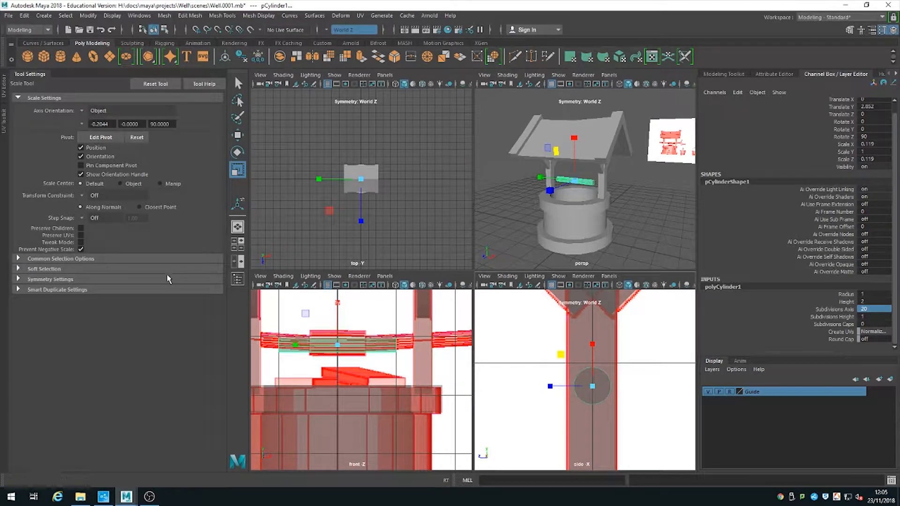
key("w")
left_click_drag(338, 299, 343, 295)
scroll(382, 360, "down", 3)
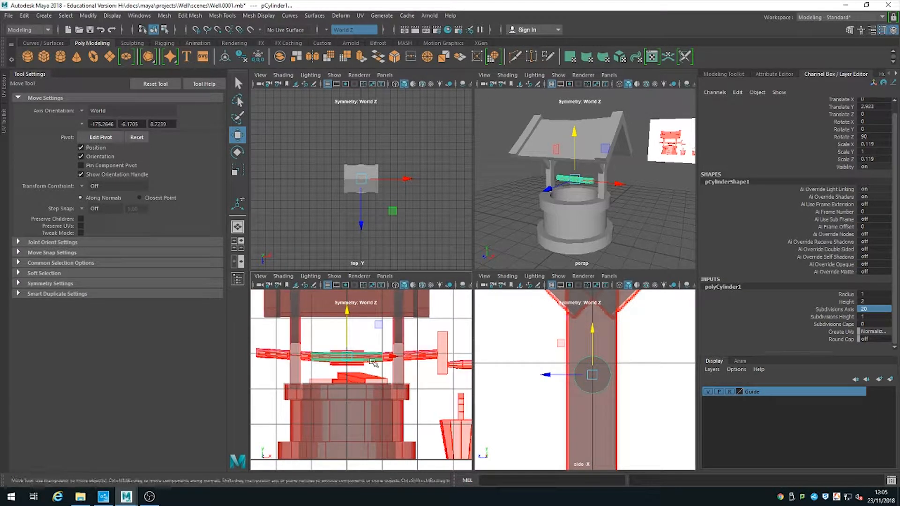
key("r")
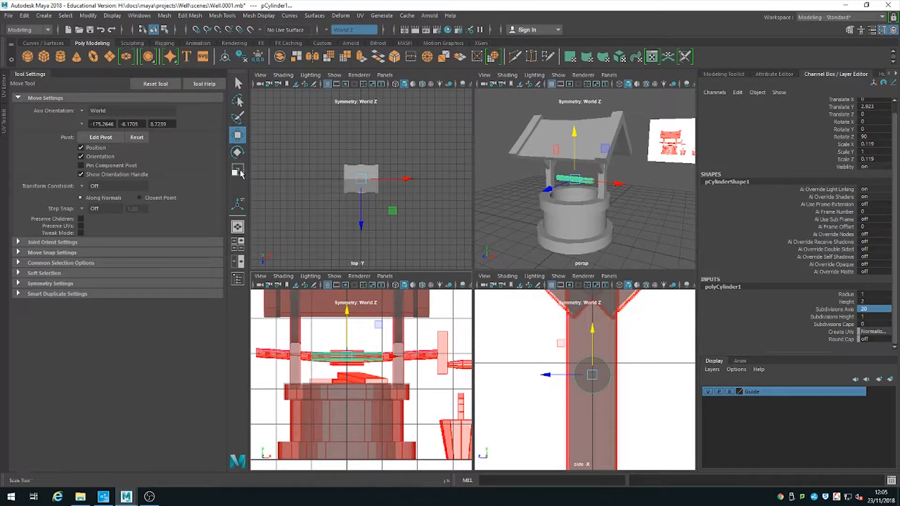
left_click_drag(305, 356, 240, 348)
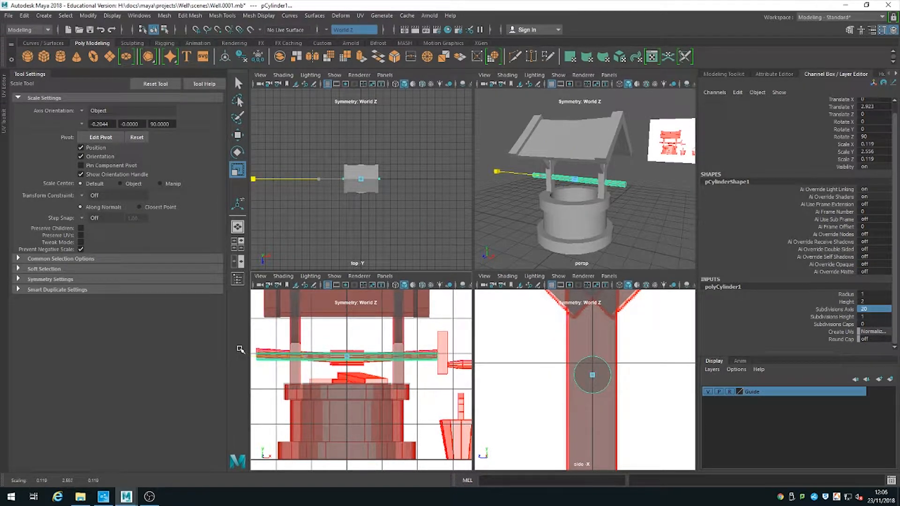
Raise the shaft to about 3.03 in Y and deselect it
key("w")
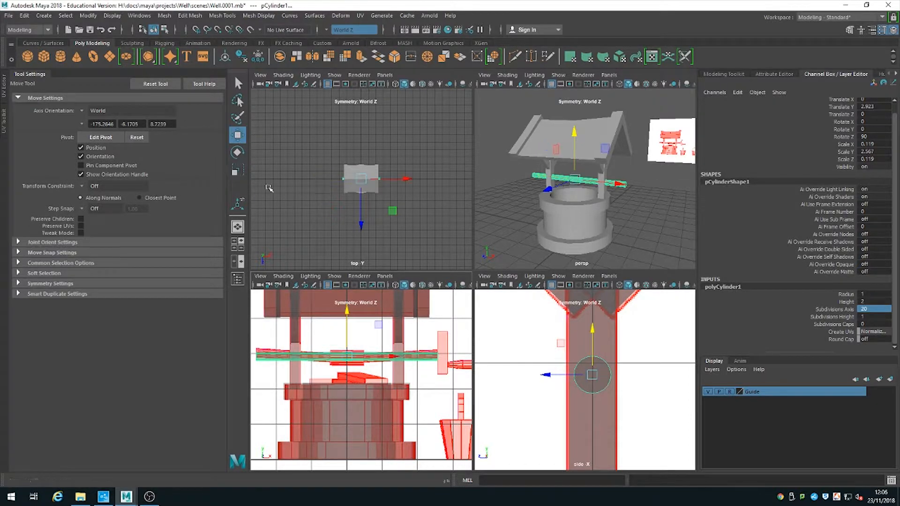
left_click_drag(347, 311, 346, 307)
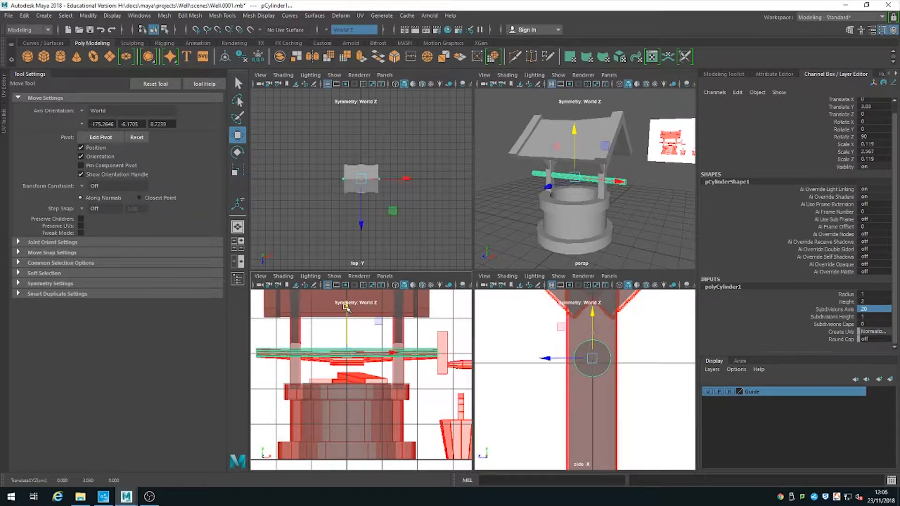
left_click_drag(569, 229, 587, 226, "alt")
left_click(644, 209)
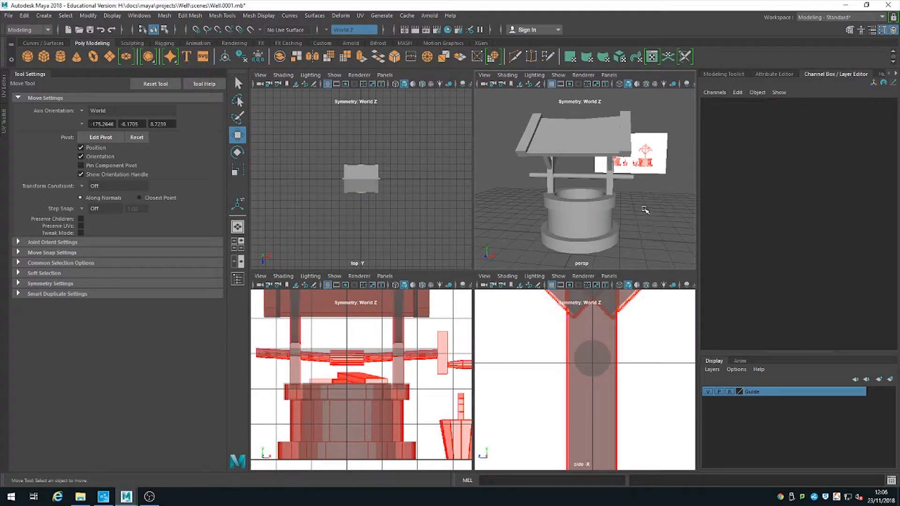
left_click_drag(644, 209, 582, 174, "alt")
Insert two evenly spaced edge loops around the shaft using the Insert Edge Loop tool's Multiple edge loops option
left_click(590, 177)
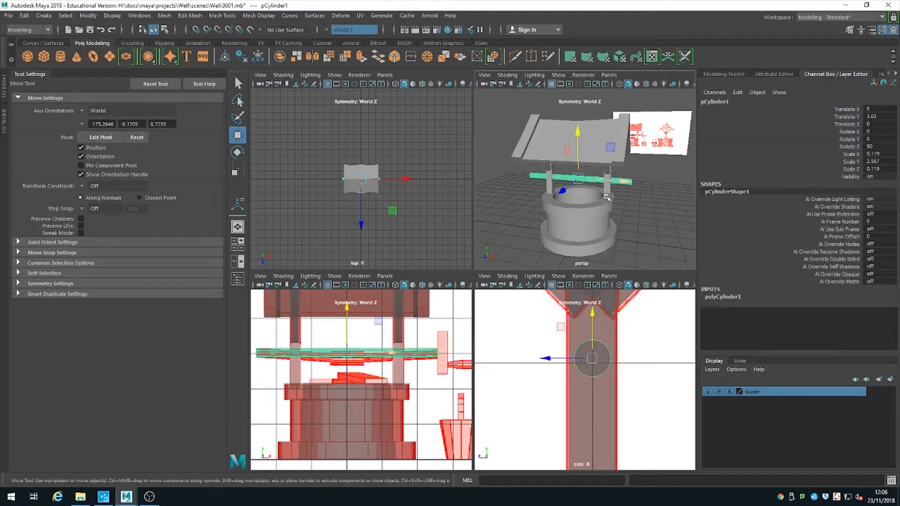
scroll(581, 199, "up", 2)
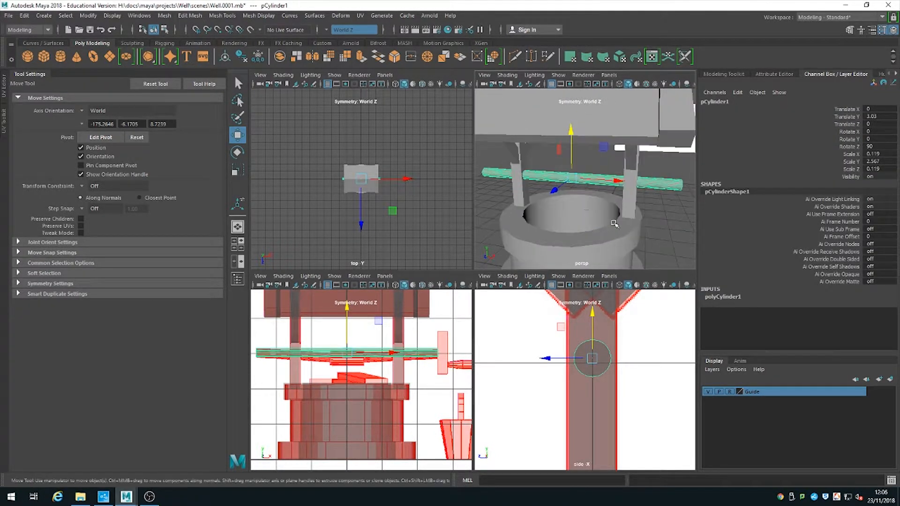
scroll(612, 218, "up", 3)
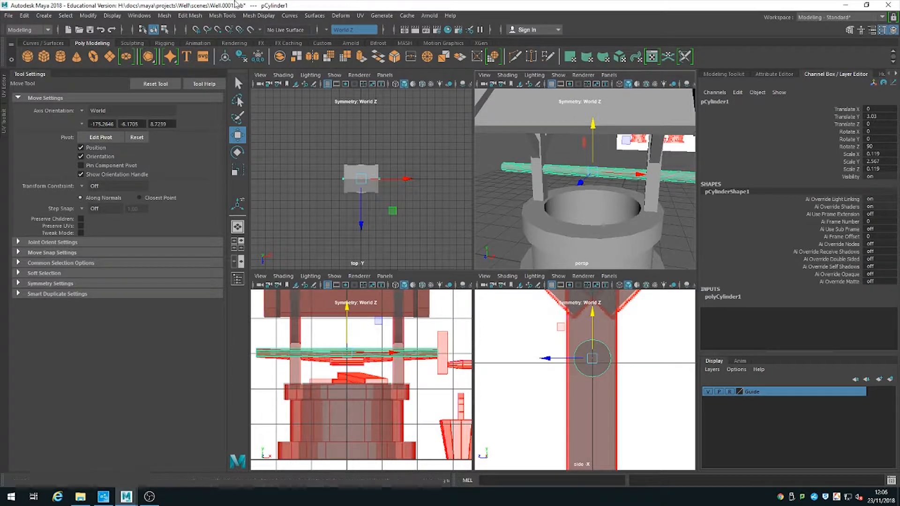
left_click(219, 16)
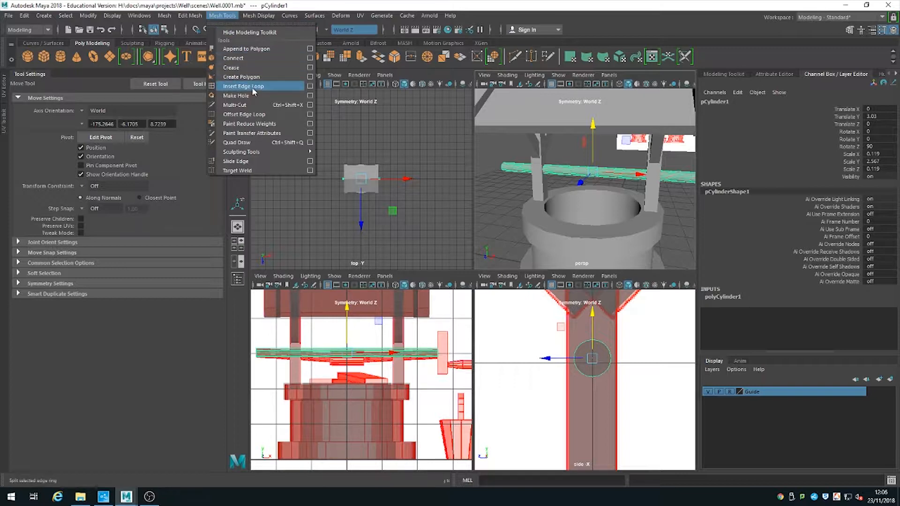
left_click(244, 86)
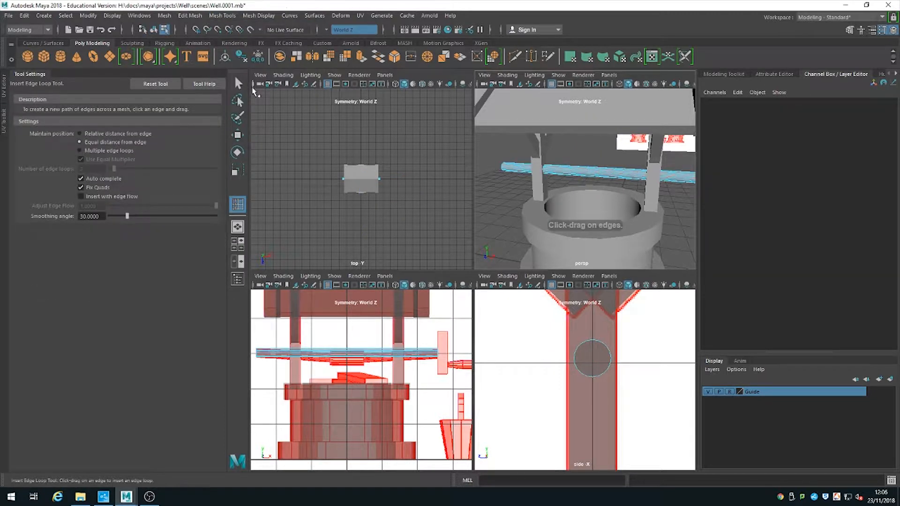
left_click(874, 30)
left_click(875, 30)
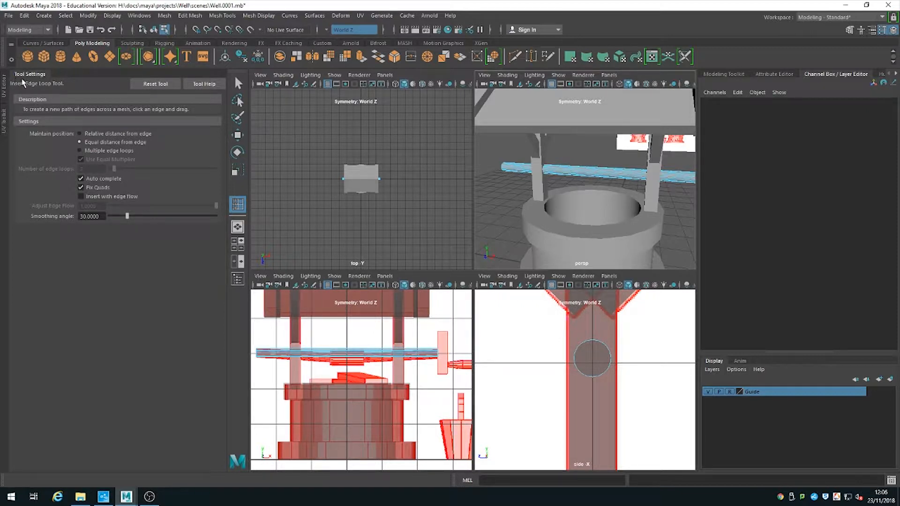
left_click(79, 151)
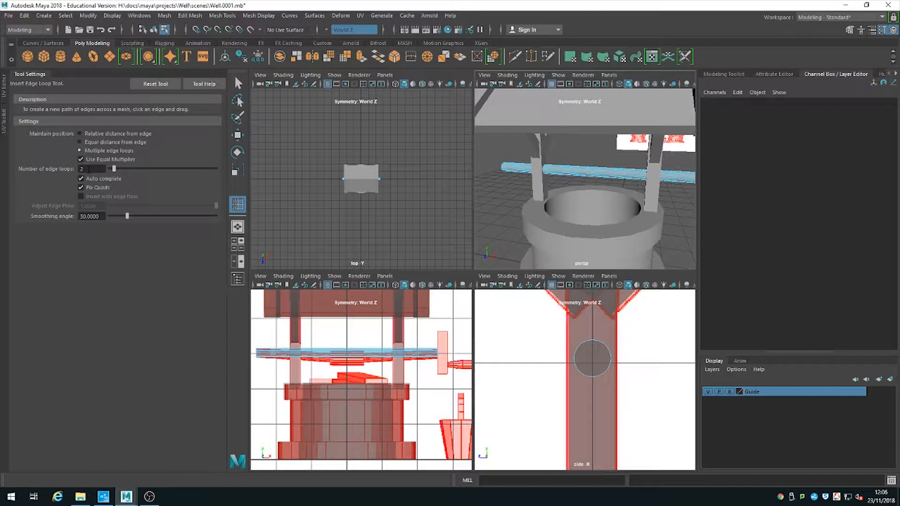
left_click(577, 174)
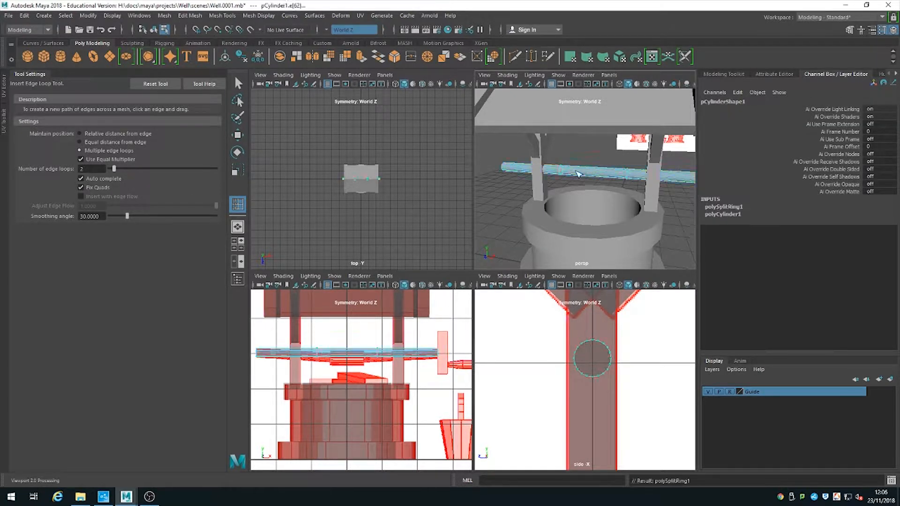
right_click_drag(617, 175, 638, 201, "alt")
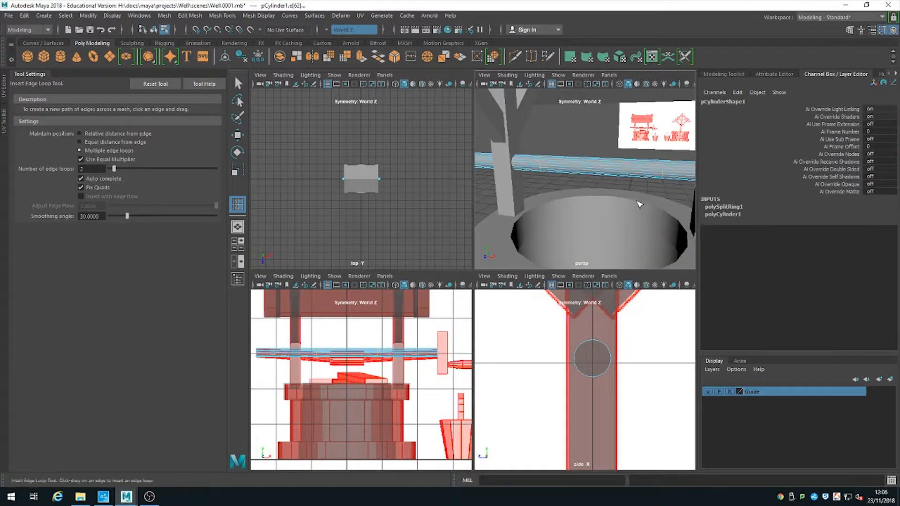
Scale the two new edge loops closer together along the shaft to match the width of the reference drum
middle_click_drag(639, 201, 596, 206, "alt")
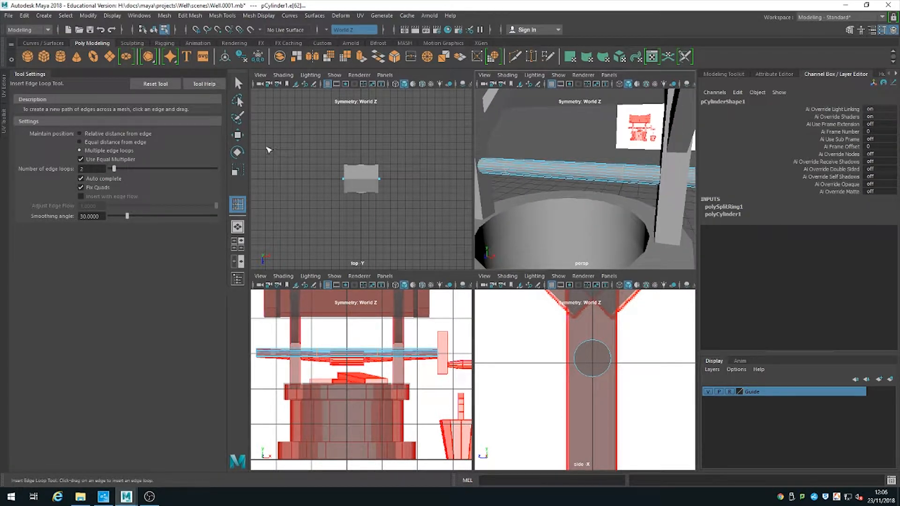
left_click(238, 170)
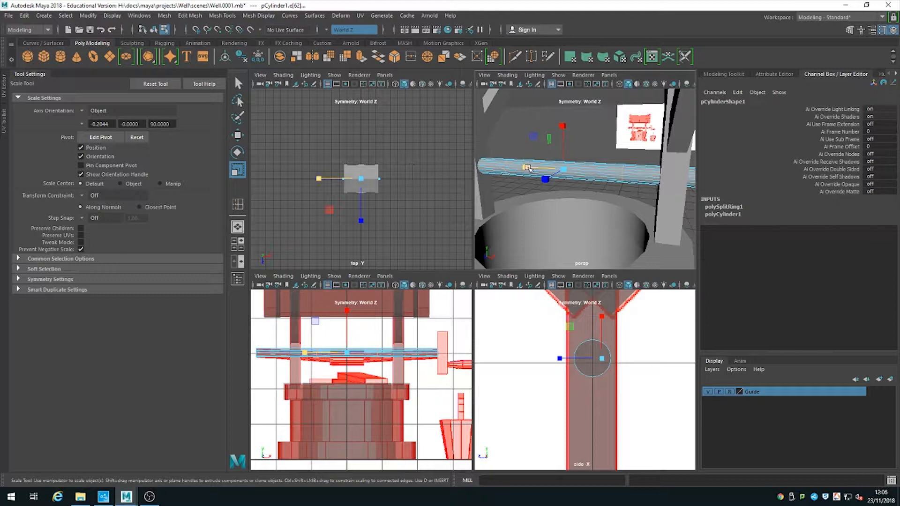
left_click_drag(527, 168, 542, 169)
right_click_drag(345, 349, 456, 422, "alt")
middle_click_drag(336, 352, 416, 450, "alt")
middle_click_drag(344, 410, 355, 414)
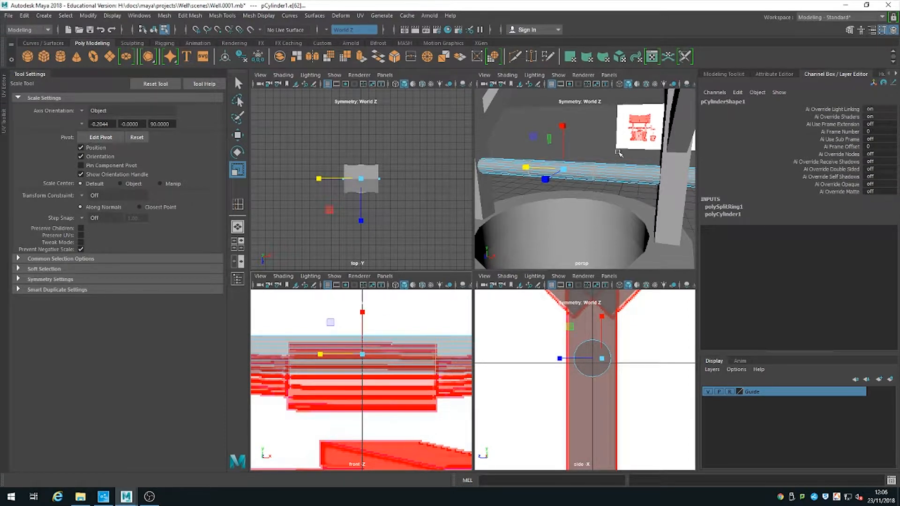
Extrude the ring of faces between the two edge loops outward with a Local Translate Z of about 0.131
left_click_drag(588, 181, 569, 182, "alt")
right_click_drag(569, 182, 579, 189, "alt")
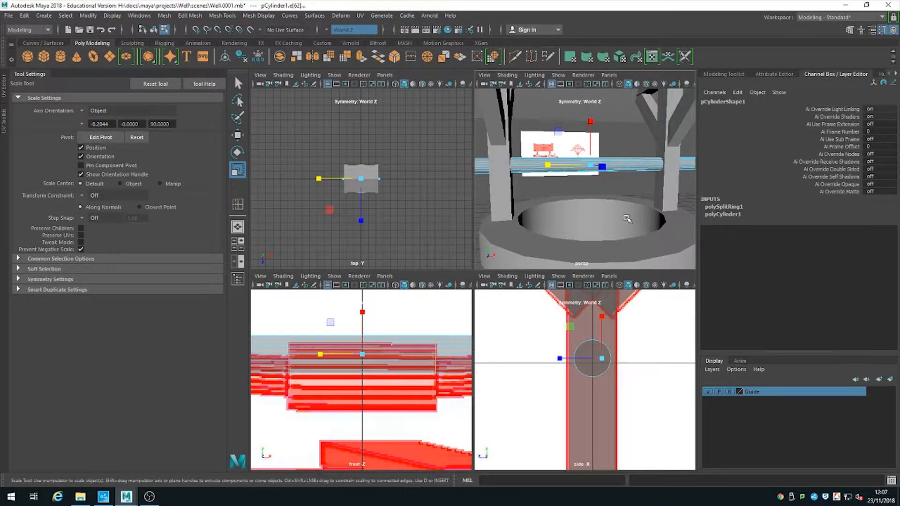
left_click(633, 122)
left_click_drag(581, 141, 602, 209)
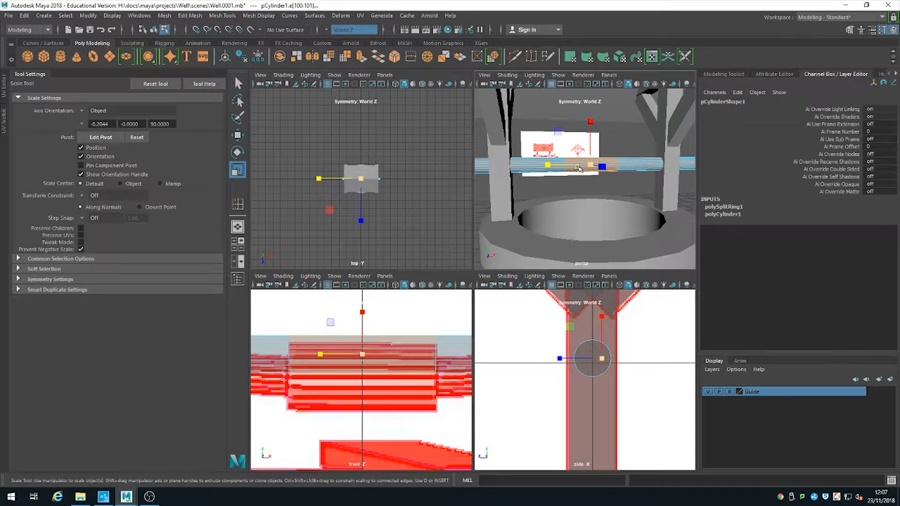
left_click(849, 29)
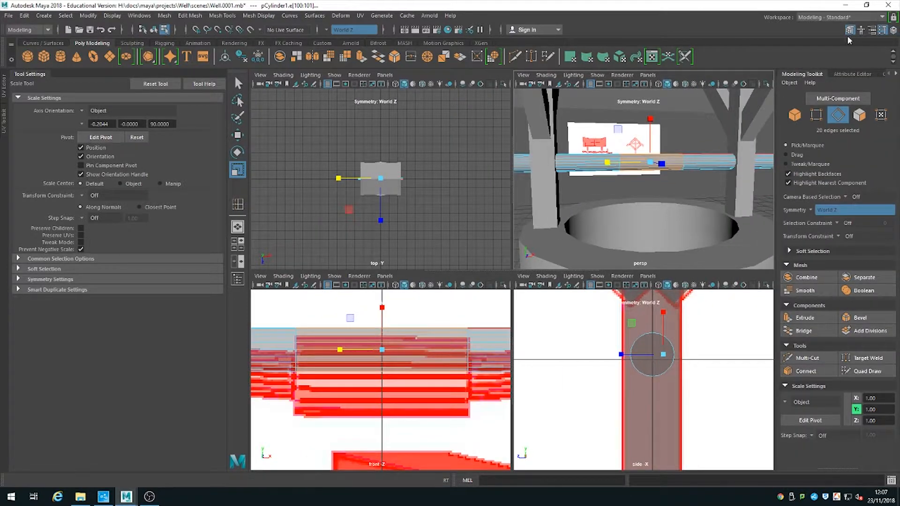
key("ctrl+z")
left_click(859, 115)
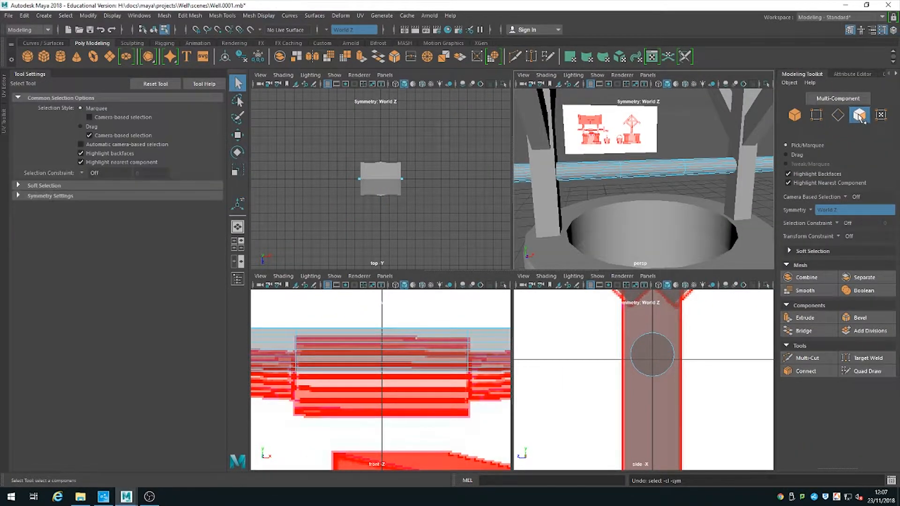
left_click_drag(647, 136, 675, 134, "alt")
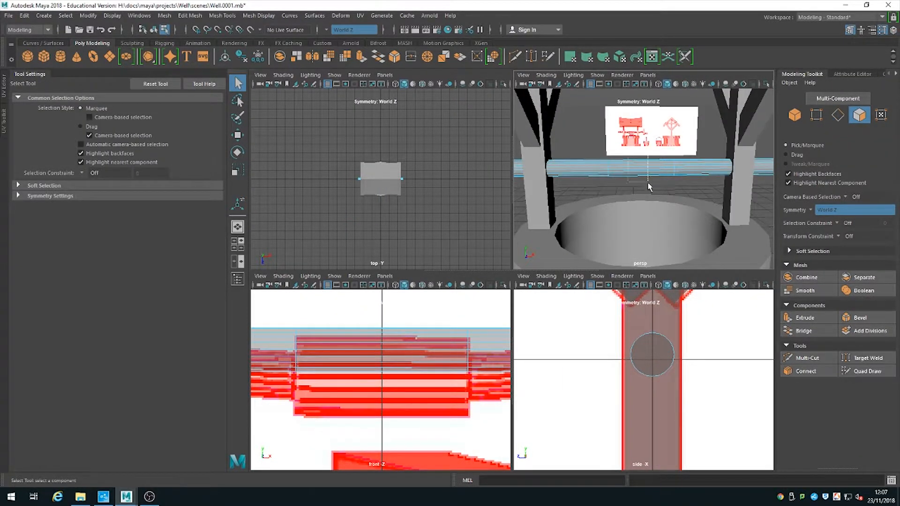
left_click_drag(628, 161, 635, 195)
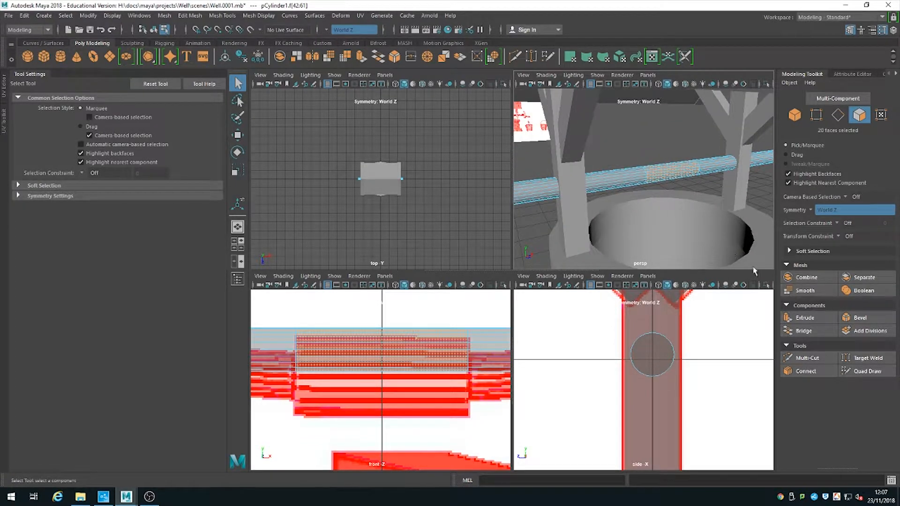
left_click(802, 321)
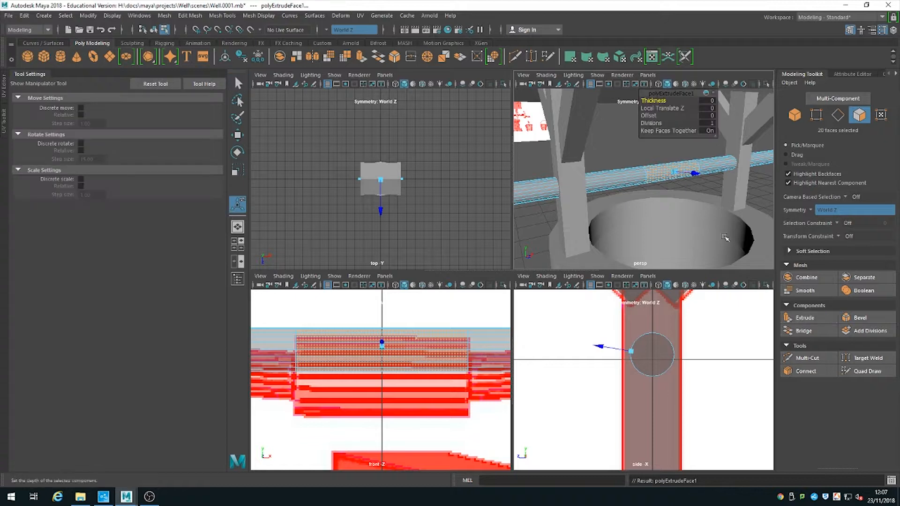
left_click_drag(696, 173, 702, 179)
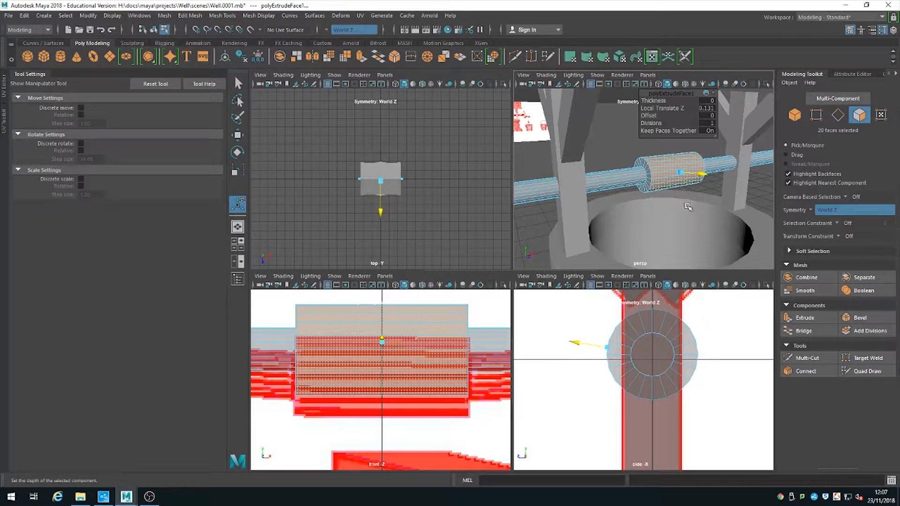
Grow the selection to include the drum's side faces and lower it to about 2.88 in Y
key("shift+period")
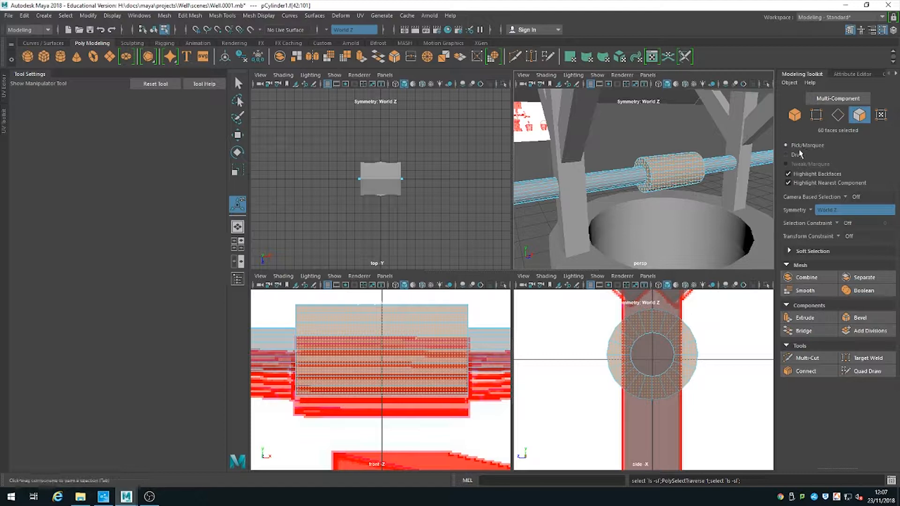
key("w")
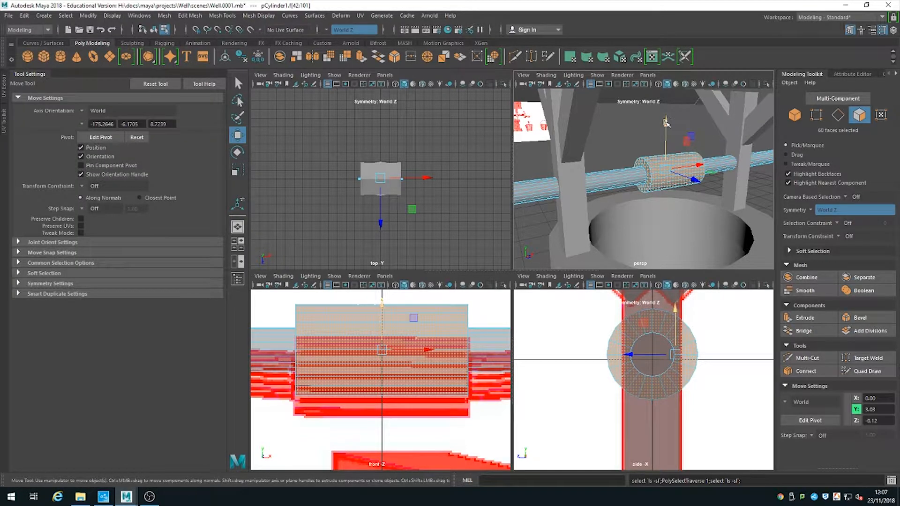
left_click_drag(666, 124, 667, 134)
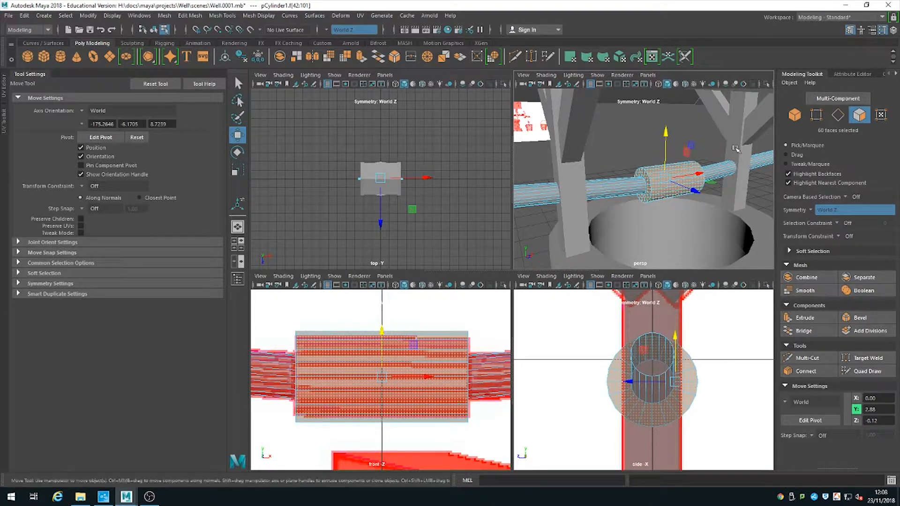
Select only the drum's outer faces, scale them down slightly in X and Z to match the reference, and deselect them
key("r")
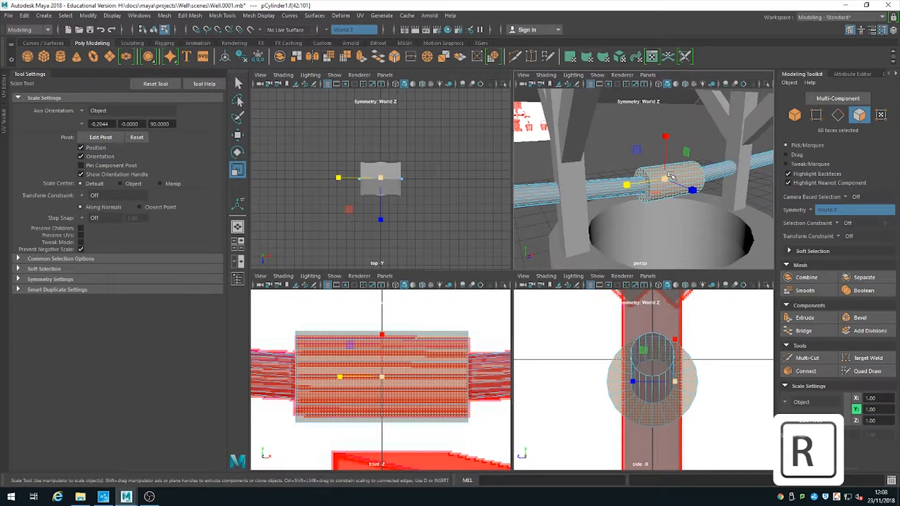
left_click(687, 152)
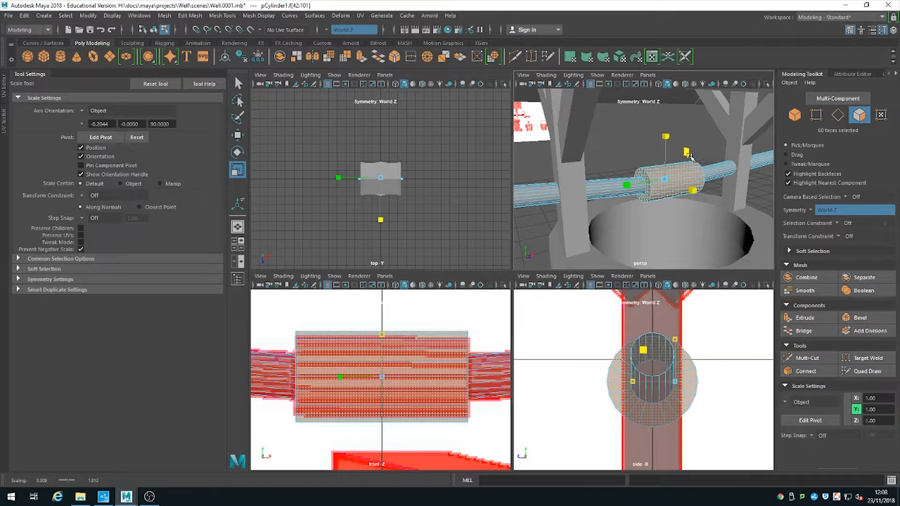
left_click_drag(691, 156, 687, 154)
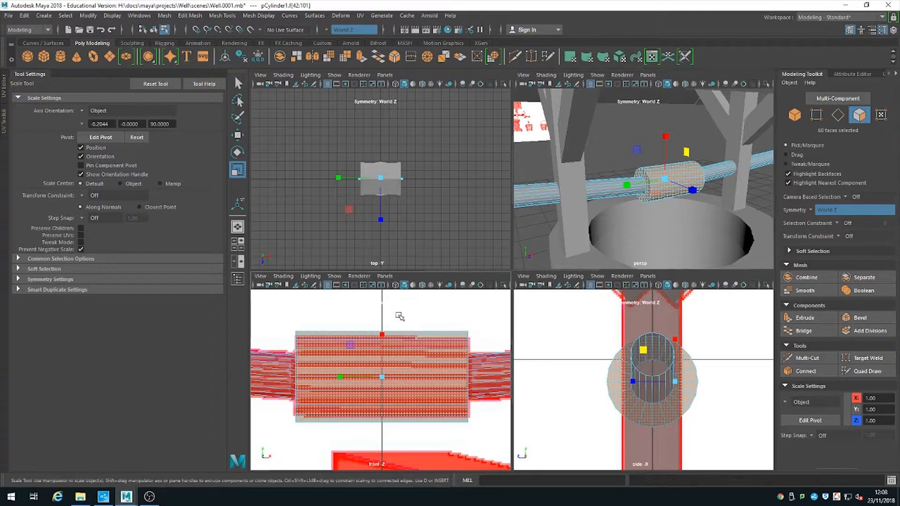
left_click_drag(399, 316, 421, 445)
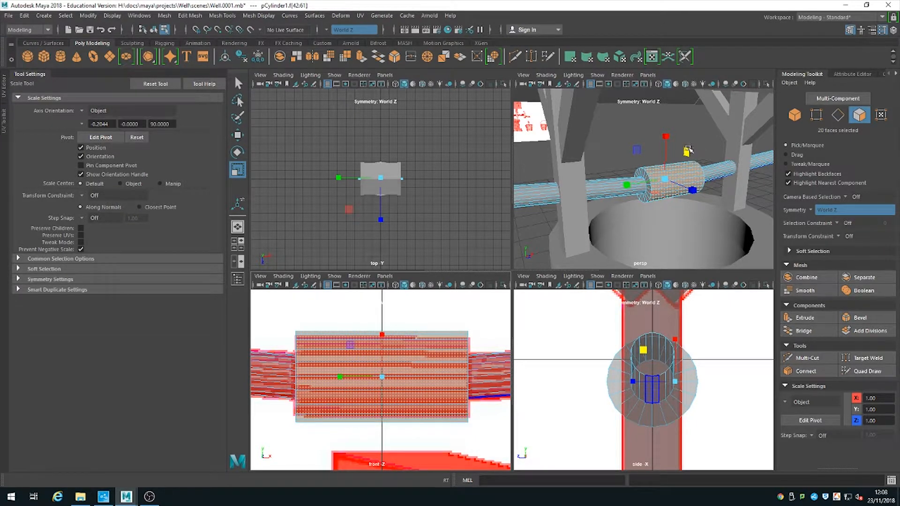
left_click_drag(688, 149, 686, 152)
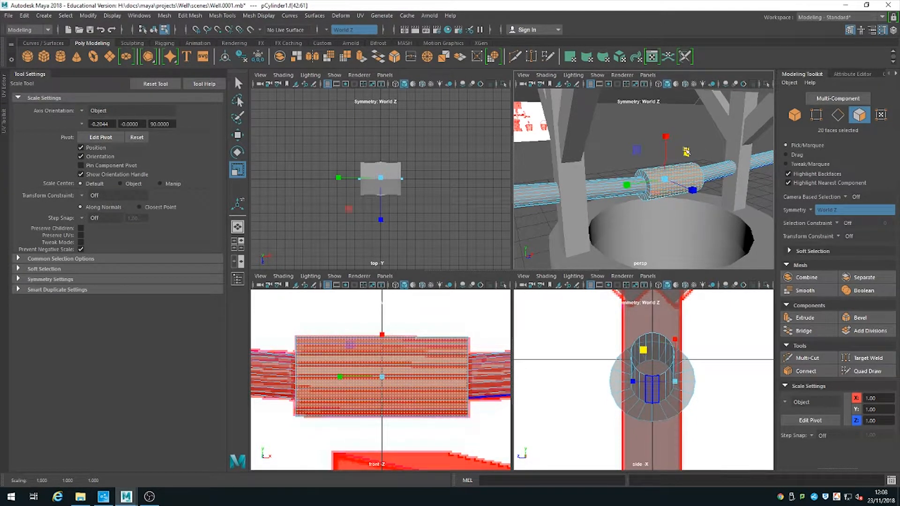
left_click(750, 190)
right_click_drag(753, 208, 734, 202, "alt")
left_click_drag(735, 202, 643, 174, "alt")
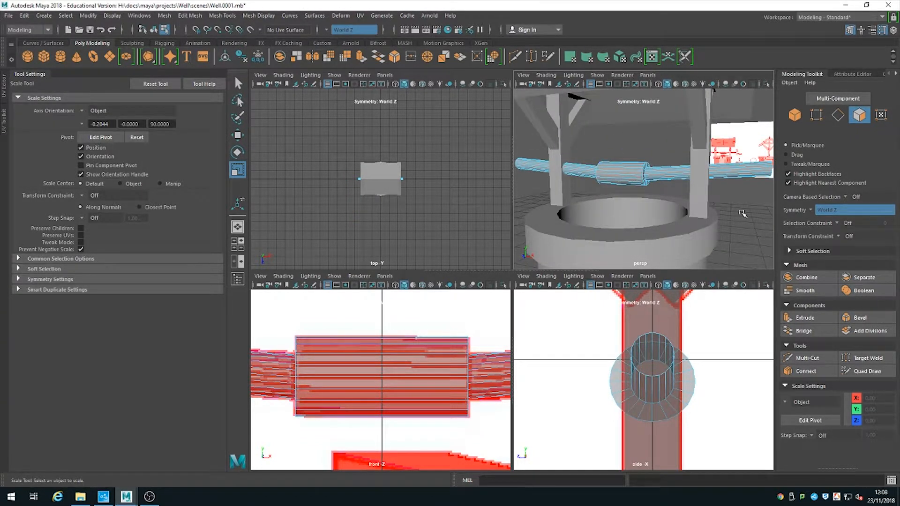
Create a polygon cube for the crank arm
scroll(382, 414, "down", 8)
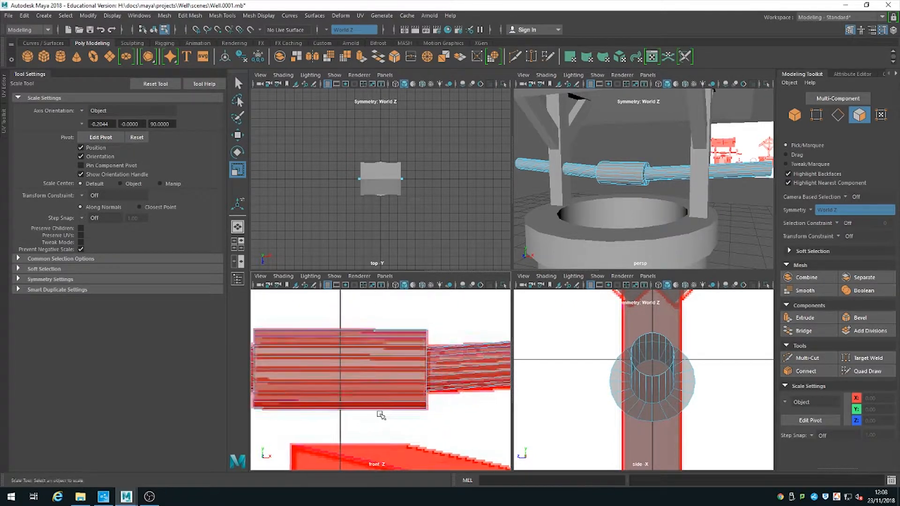
middle_click_drag(387, 402, 328, 403, "alt")
right_click_drag(396, 409, 473, 444, "alt")
middle_click_drag(412, 395, 388, 397, "alt")
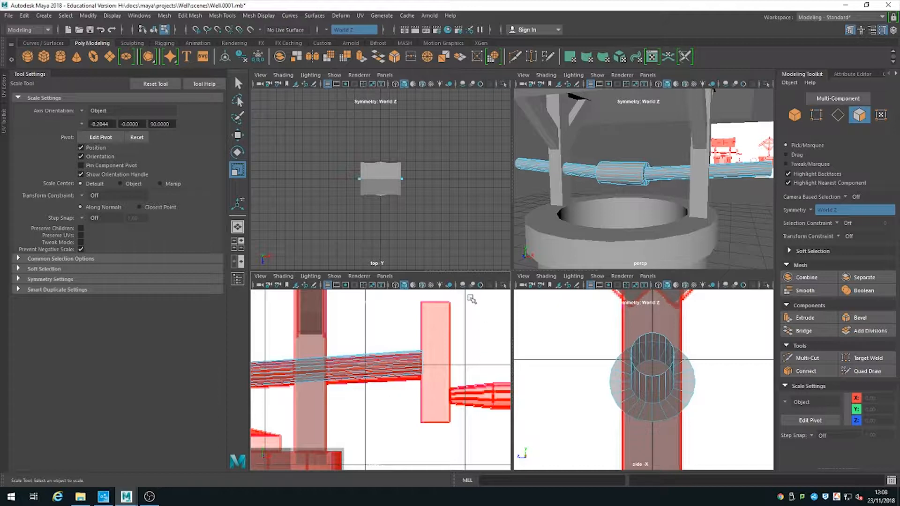
middle_click_drag(468, 327, 397, 336, "alt")
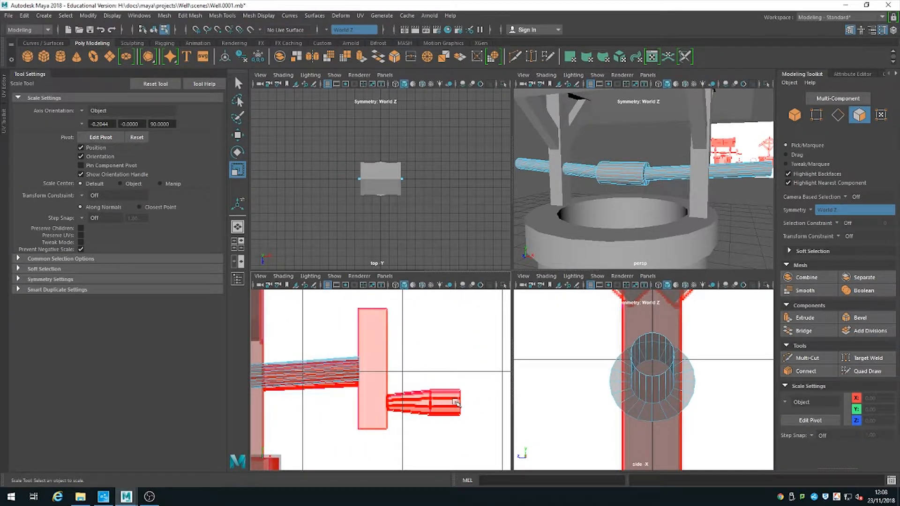
left_click(44, 16)
mouse_move(71, 49)
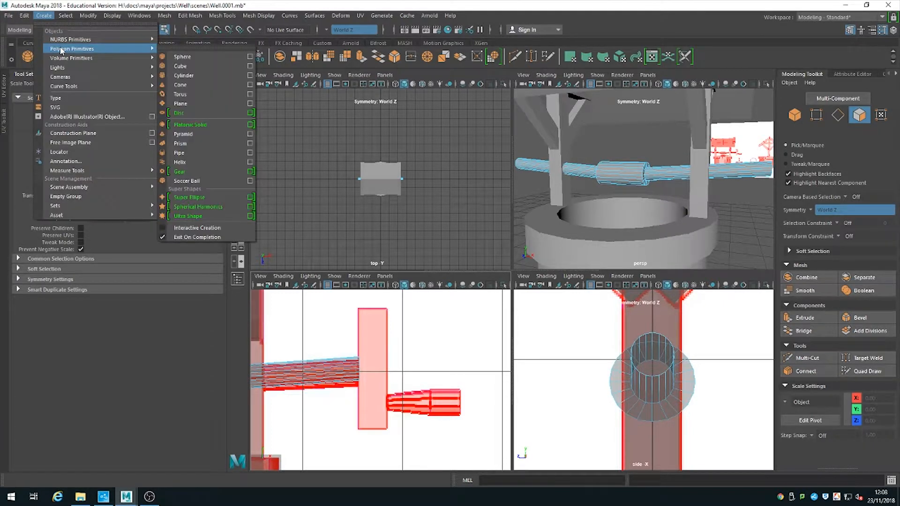
left_click(181, 66)
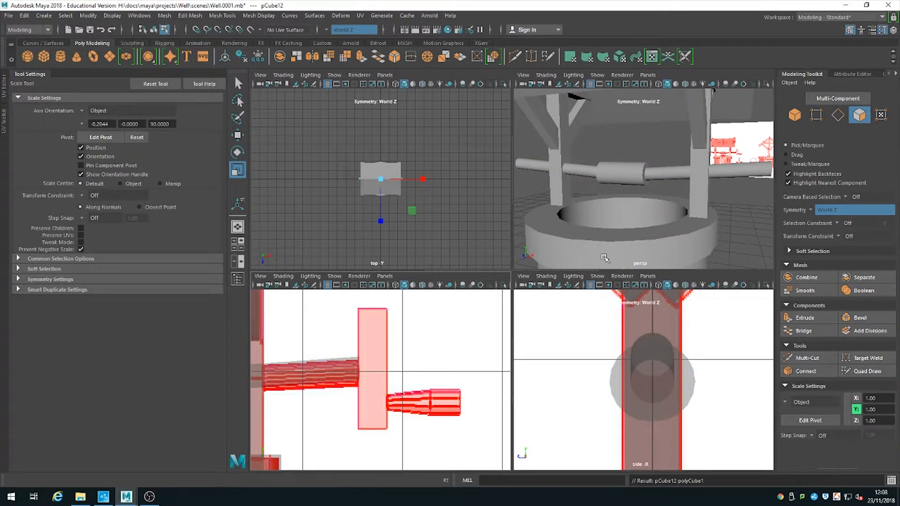
Switch to object selection and move the cube out beside the well to about 2.96 in X
left_click(237, 83)
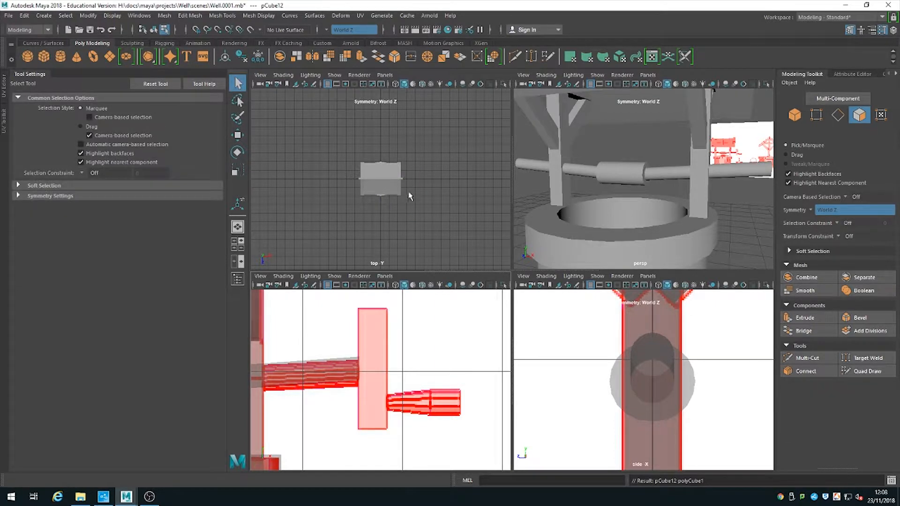
scroll(610, 234, "up", 5)
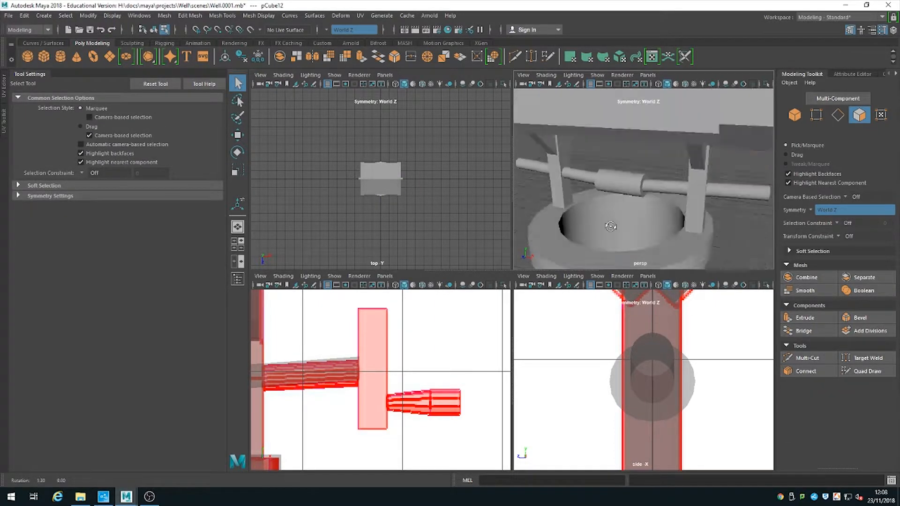
scroll(618, 257, "down", 8)
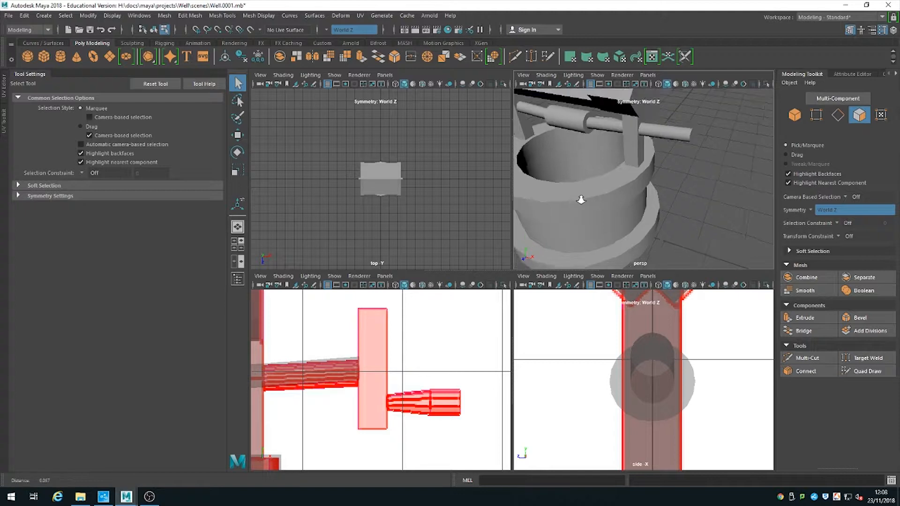
left_click(794, 115)
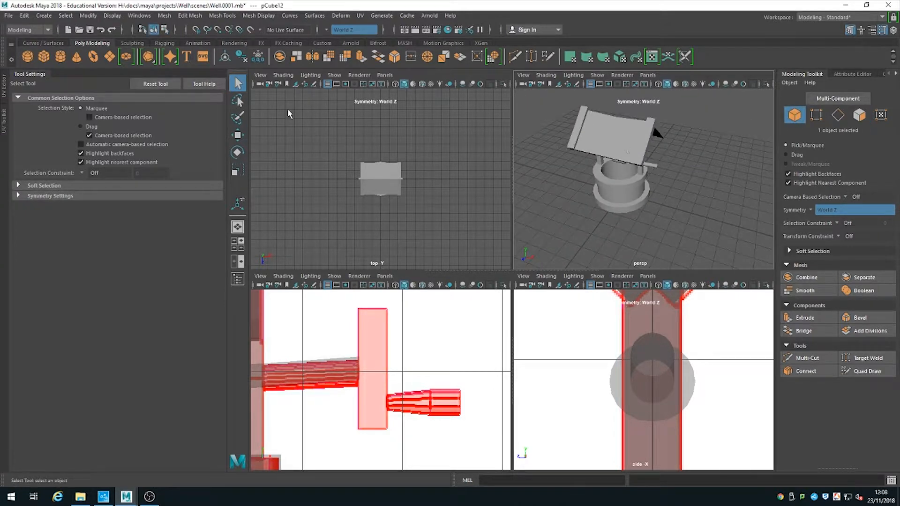
left_click(238, 135)
left_click_drag(666, 205, 705, 216)
Raise the cube to about 3.03 in Y and centre it on the reference crank arm at about 2.71 in X
scroll(417, 398, "down", 10)
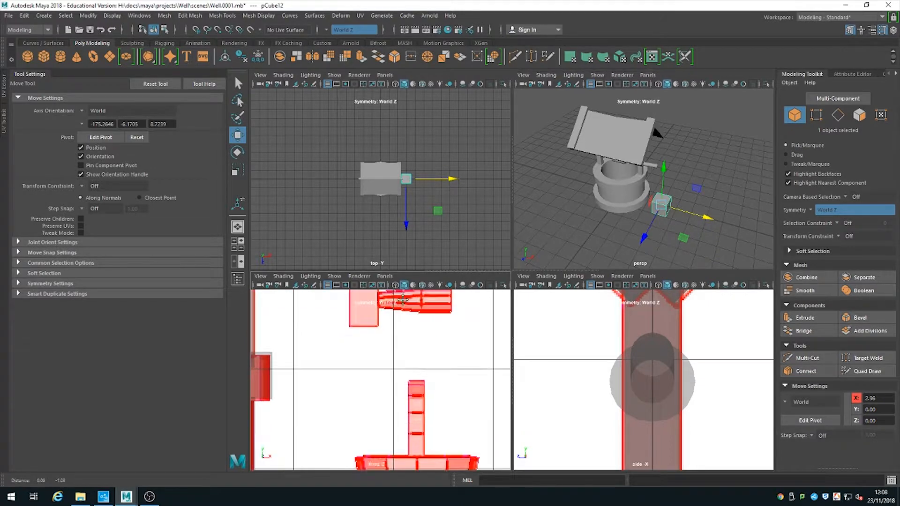
scroll(384, 394, "up", 1)
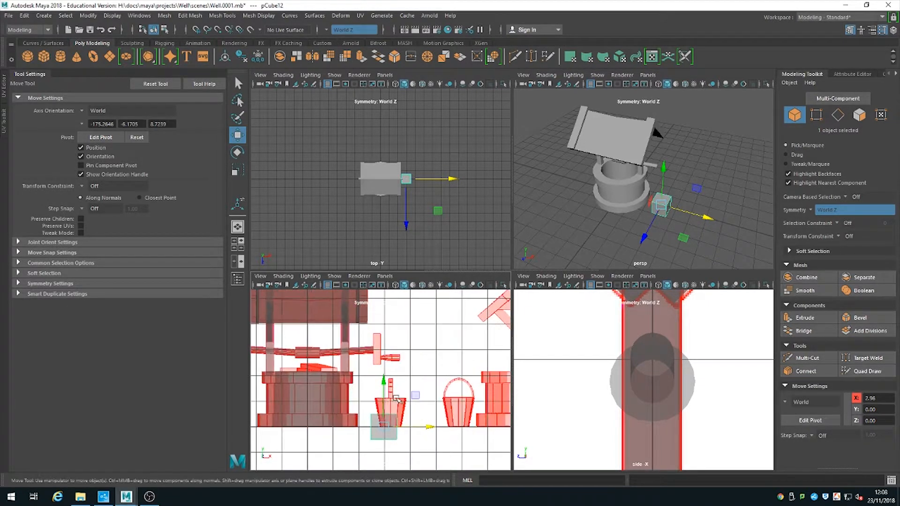
left_click_drag(411, 398, 406, 320)
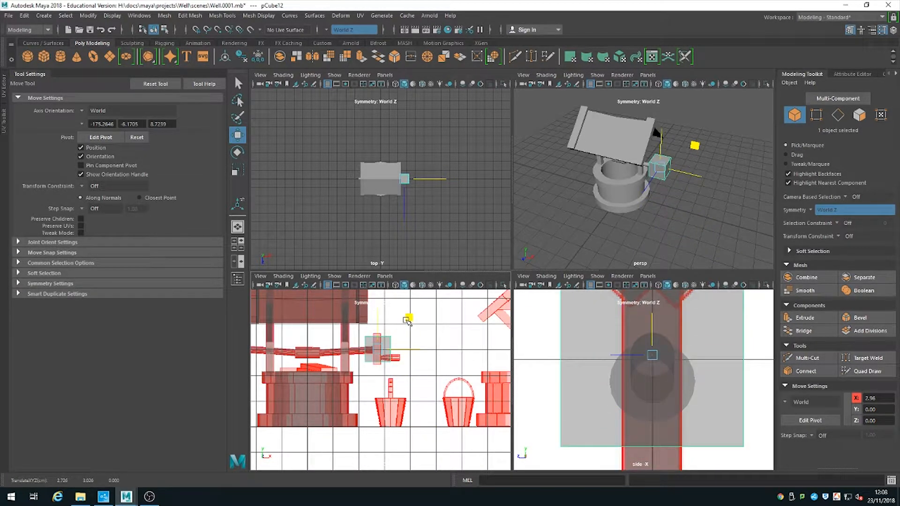
scroll(412, 370, "up", 1)
scroll(411, 371, "up", 4)
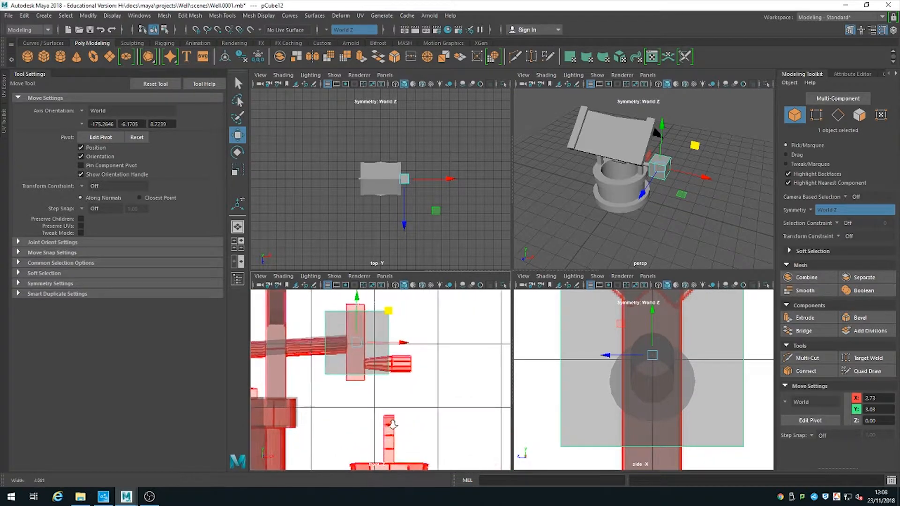
left_click_drag(402, 341, 400, 342)
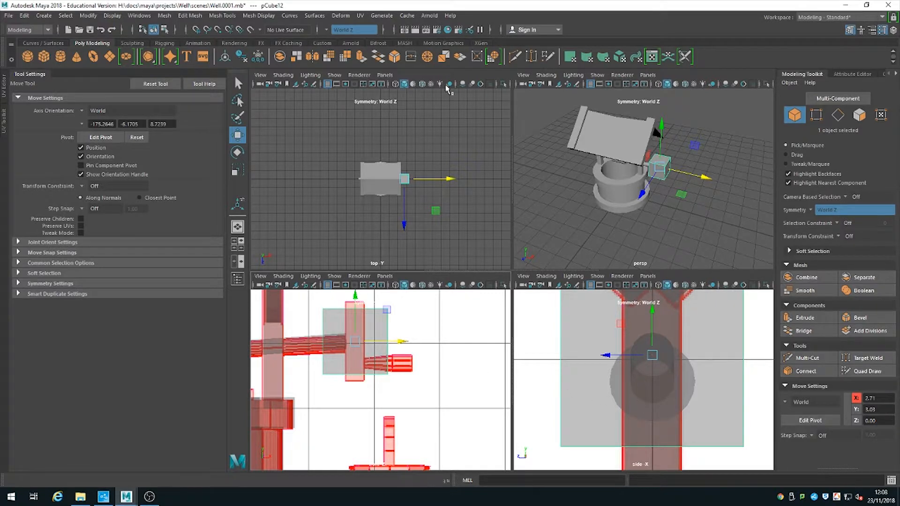
Scale the crank-arm cube to about 0.30 in X and 1.20 in Y to match the reference arm
left_click(237, 170)
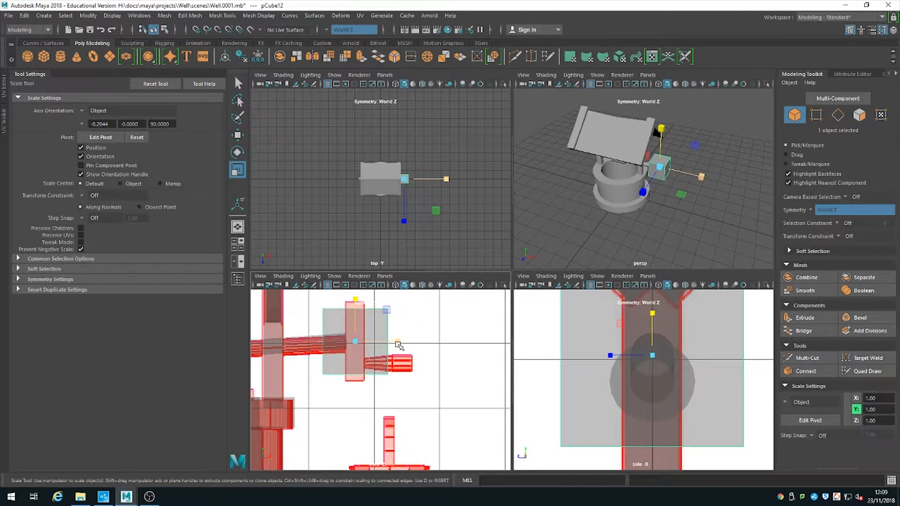
left_click_drag(396, 341, 369, 350)
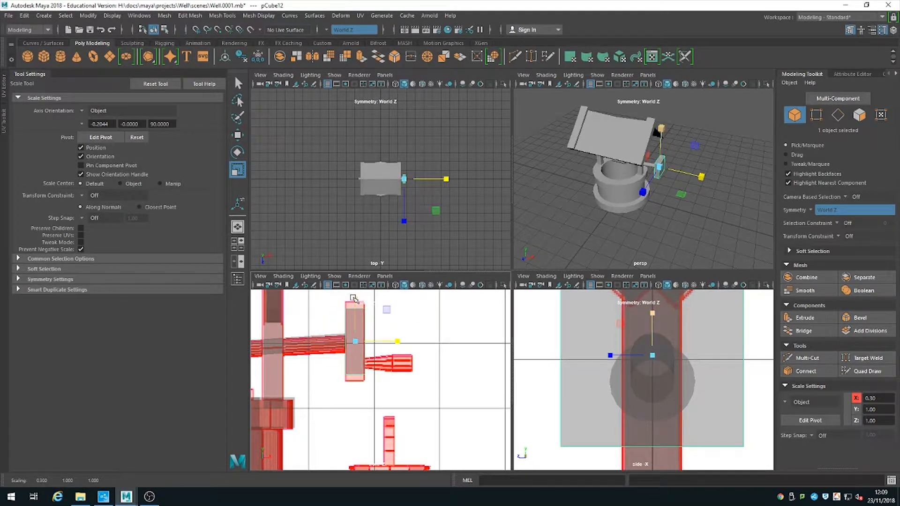
left_click_drag(355, 302, 361, 294)
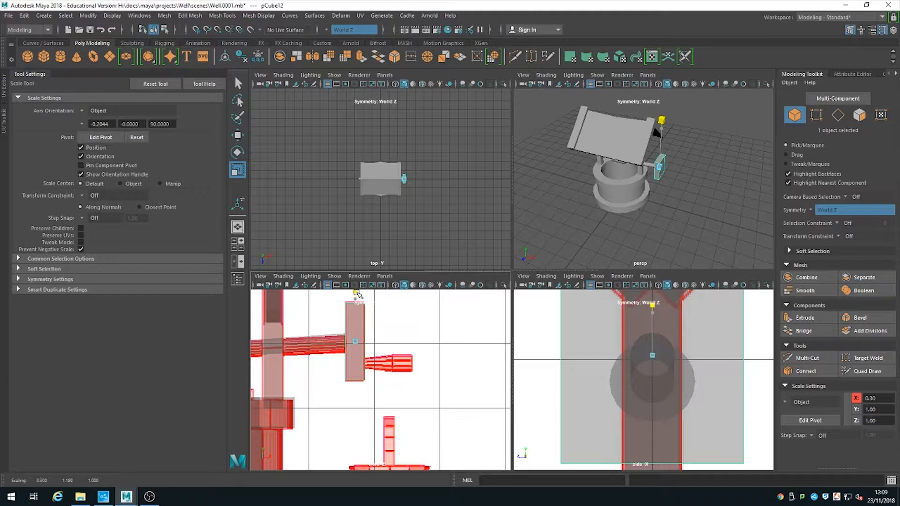
left_click_drag(357, 294, 357, 294)
Reduce the crank arm's depth to about 0.62 in Z and deselect it
left_click_drag(656, 202, 686, 214, "alt")
scroll(693, 226, "up", 3)
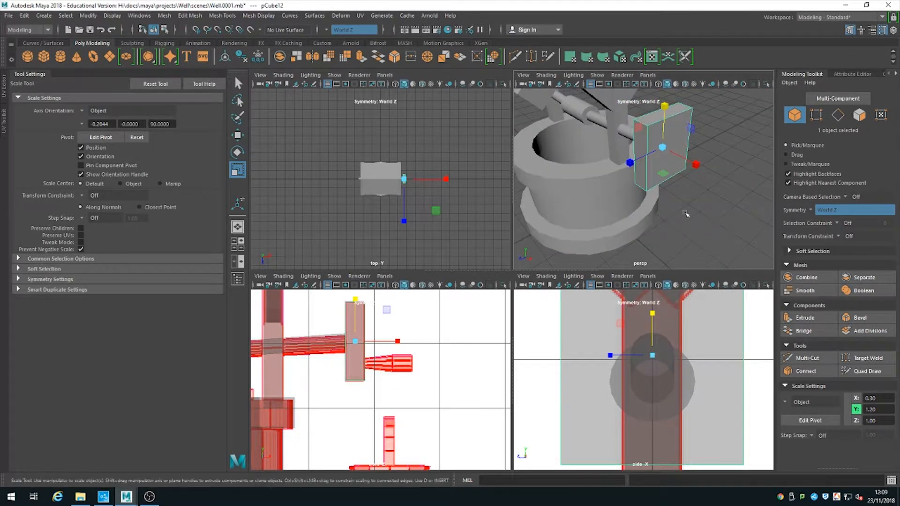
left_click_drag(630, 162, 657, 225)
left_click(703, 230)
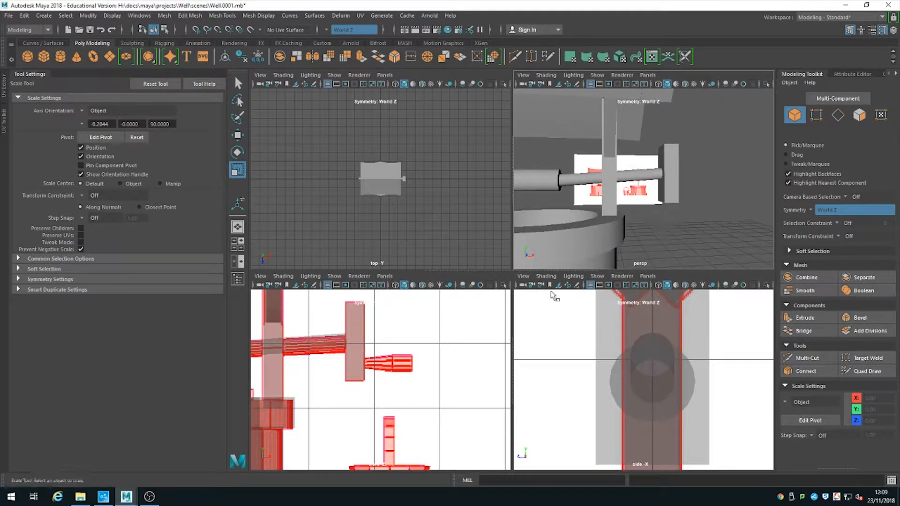
Reselect the crank arm, fine-tune its height in Y against the reference, and deselect it
left_click(362, 351)
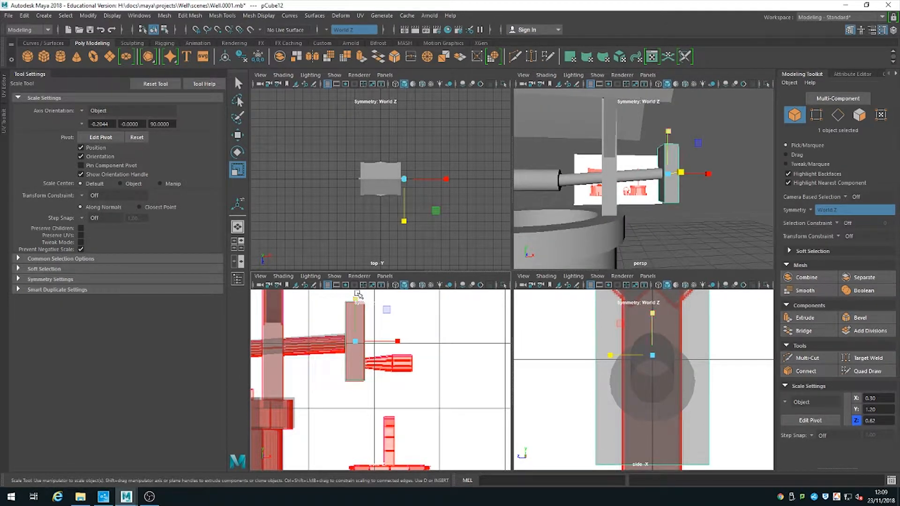
left_click_drag(355, 298, 356, 297)
left_click(731, 220)
left_click_drag(731, 220, 574, 218, "alt")
right_click_drag(575, 218, 726, 208, "alt")
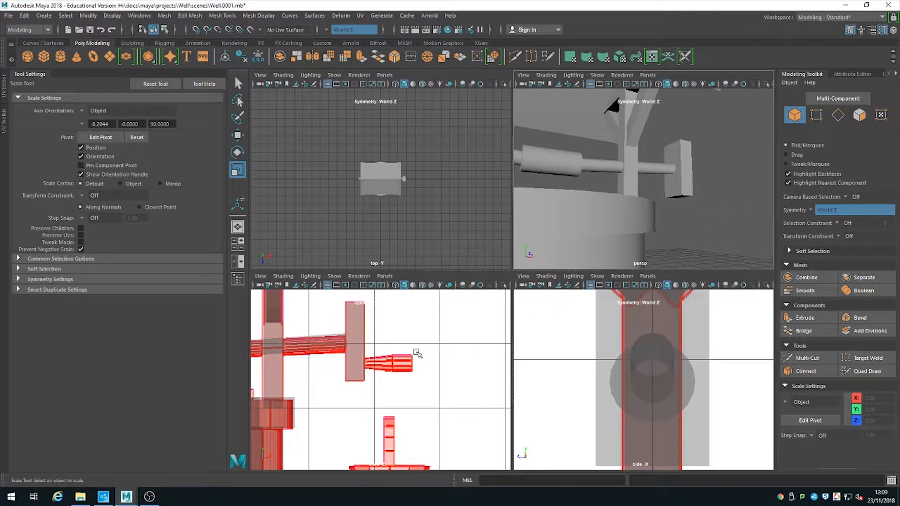
Create a polygon cylinder for the crank handle and move it onto the reference handle at about 3.43 in X and 2.69 in Y
left_click(44, 16)
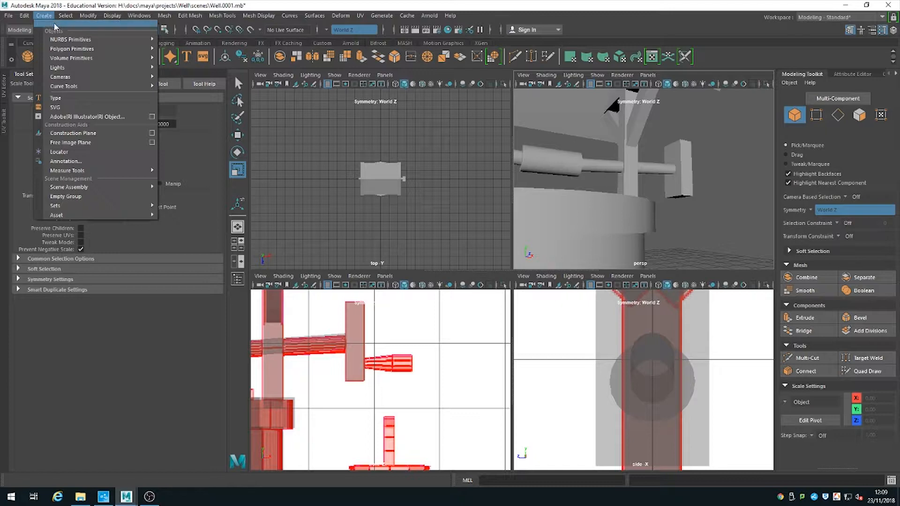
mouse_move(73, 49)
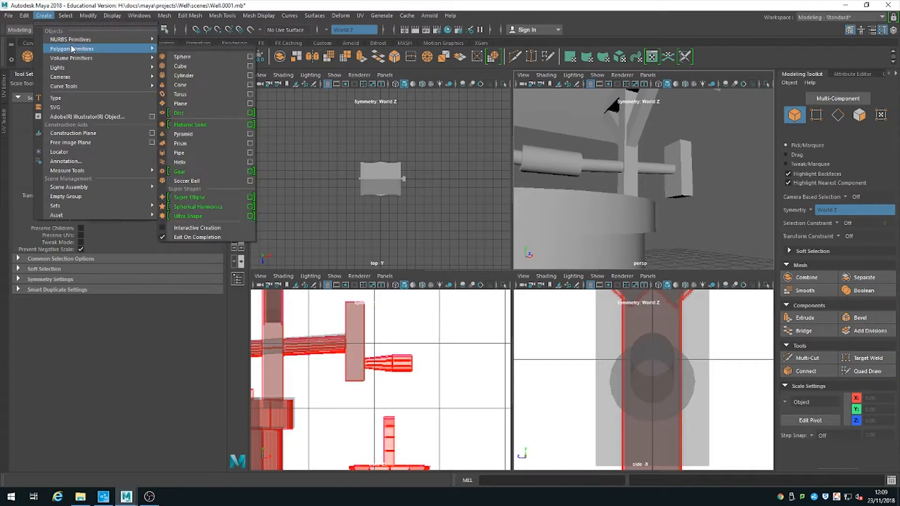
left_click(205, 75)
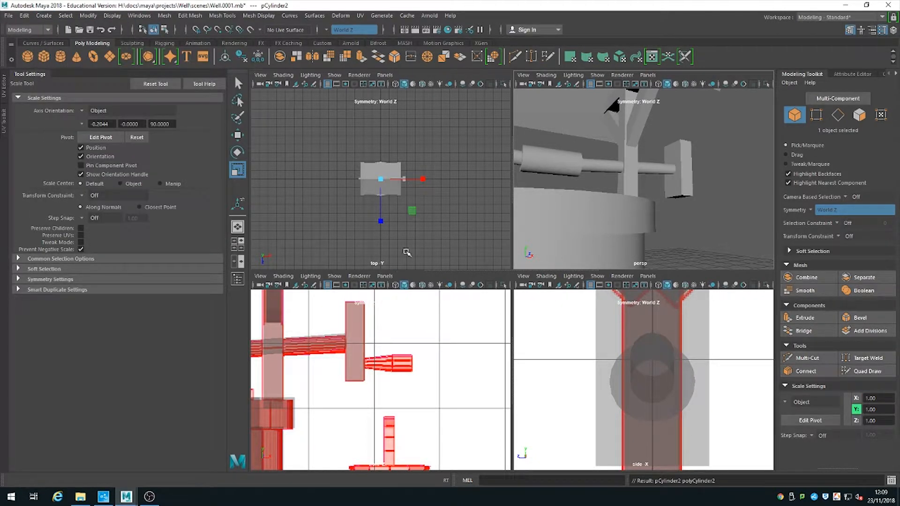
left_click(238, 135)
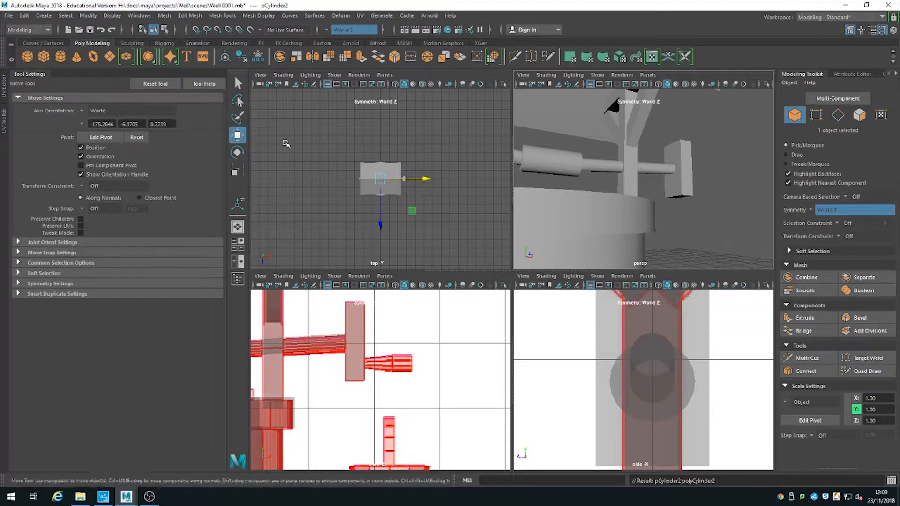
left_click_drag(434, 179, 466, 178)
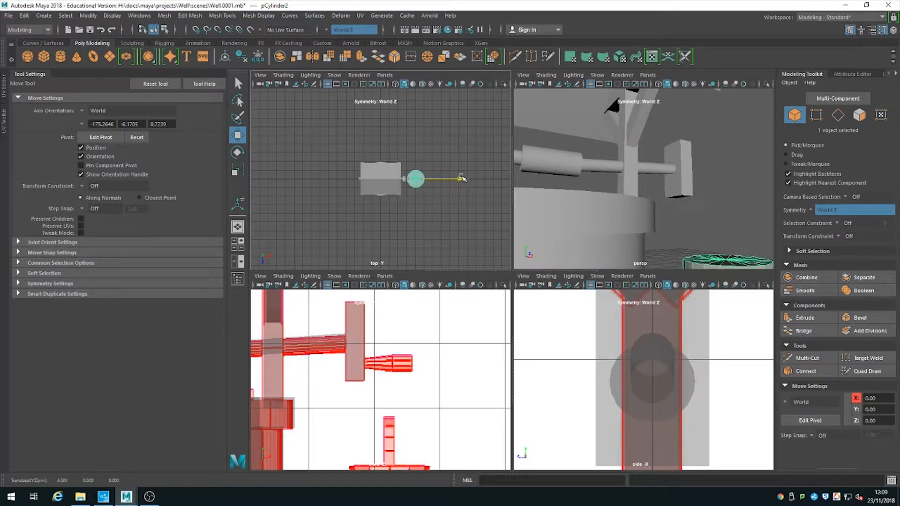
scroll(398, 423, "down", 5)
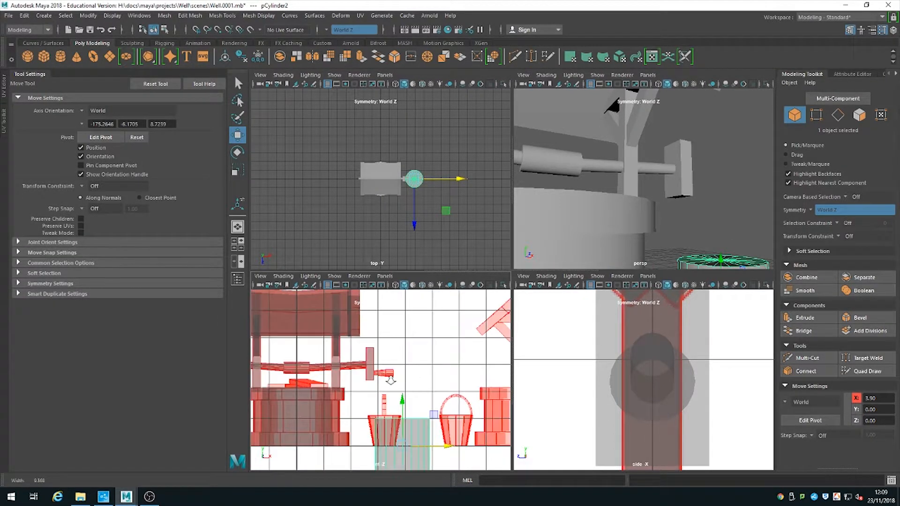
left_click_drag(402, 443, 397, 372)
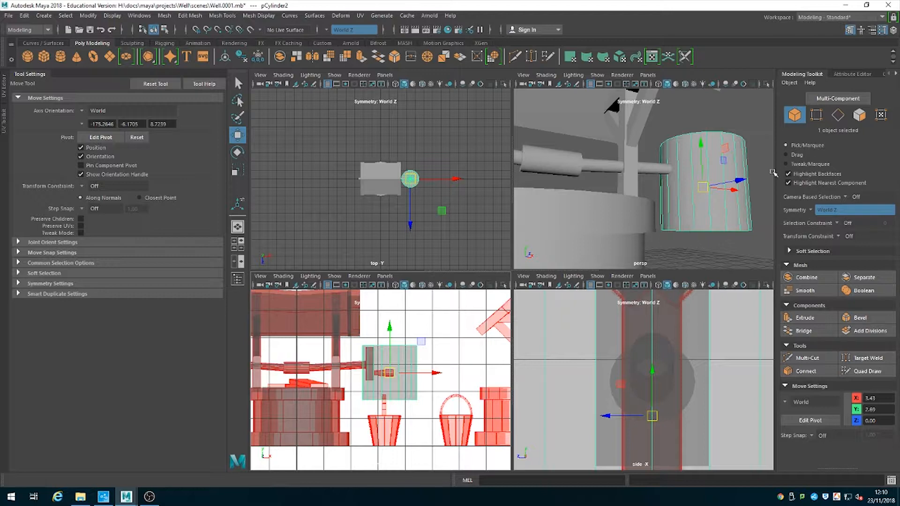
Turn the handle cylinder onto its side by setting its Z rotation to 90
left_click(238, 152)
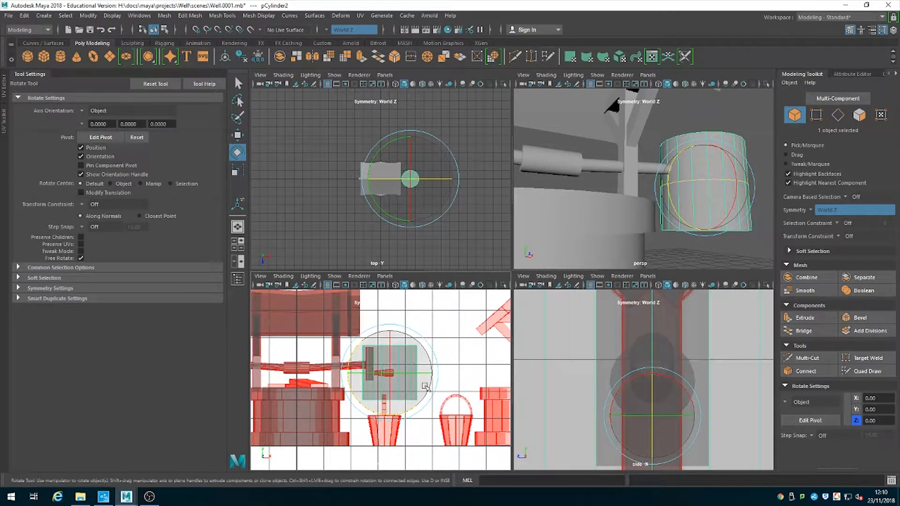
left_click_drag(357, 401, 371, 412)
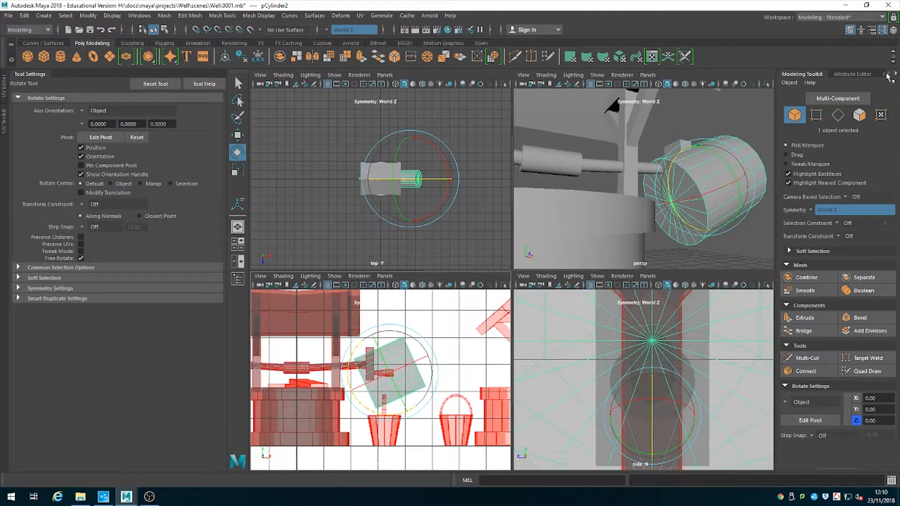
left_click(893, 29)
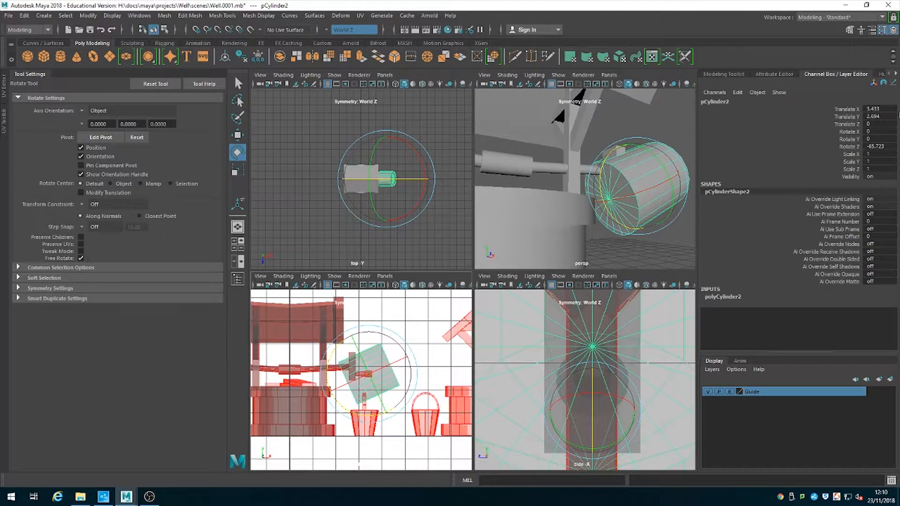
left_click(886, 147)
type("90")
key("Return")
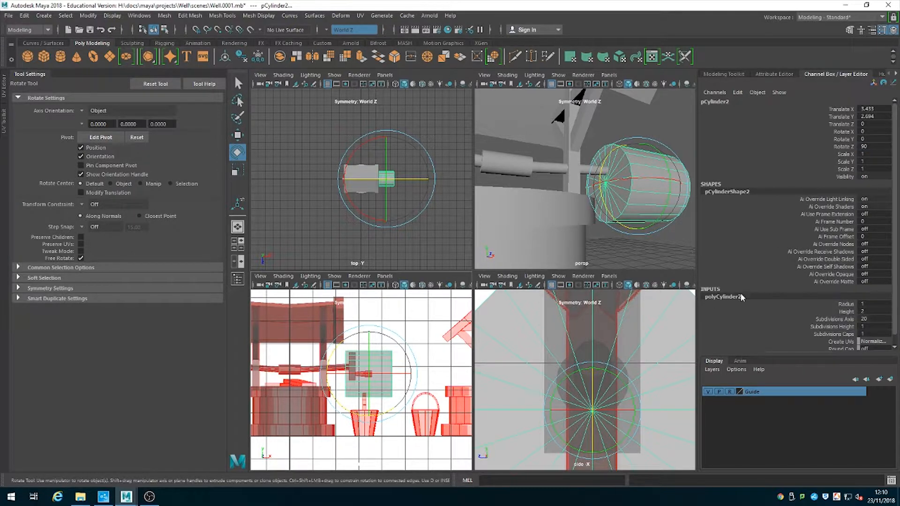
Set the handle cylinder's Subdivisions Caps to 0
left_click(719, 297)
left_click(843, 325)
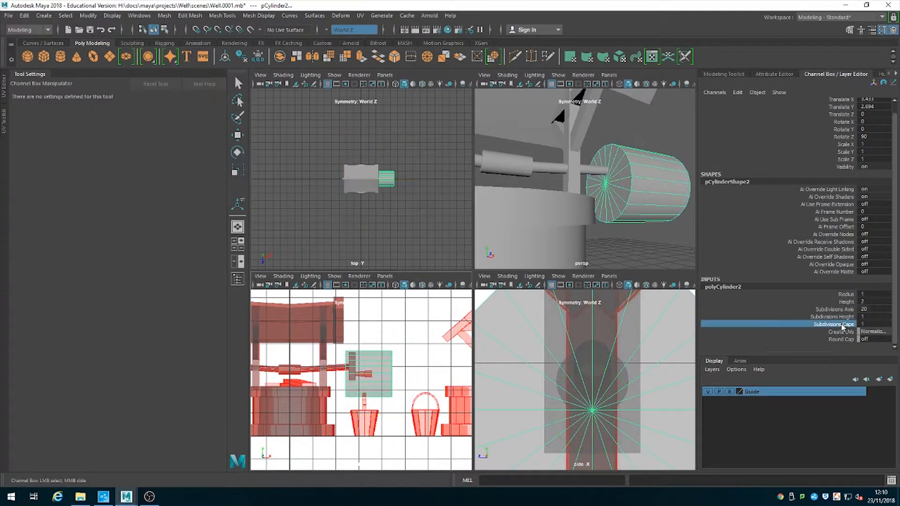
left_click(766, 312)
left_click(871, 325)
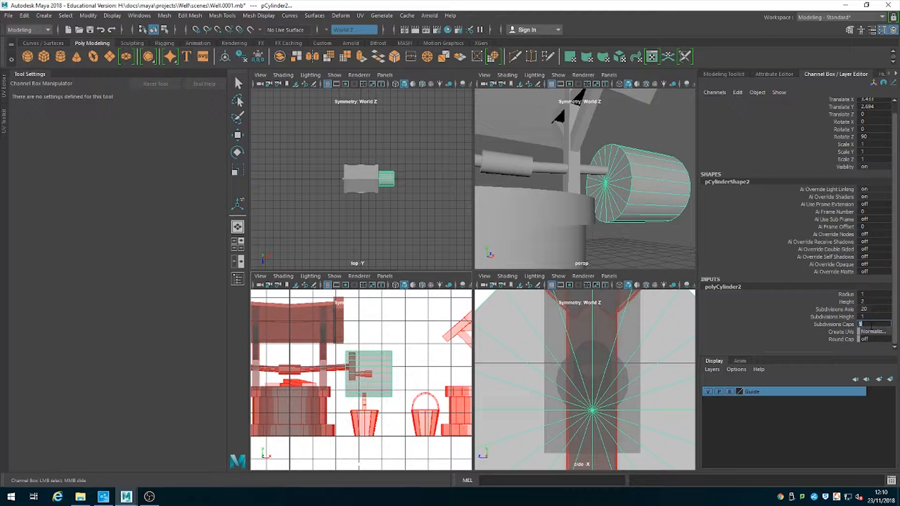
key("Return")
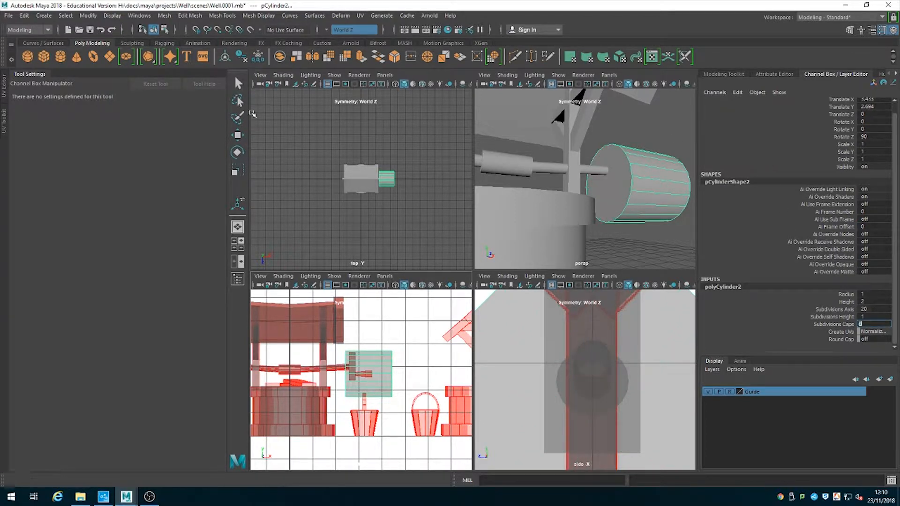
Scale the handle cylinder down uniformly to about 0.152 so its length fits the reference grip
left_click(237, 170)
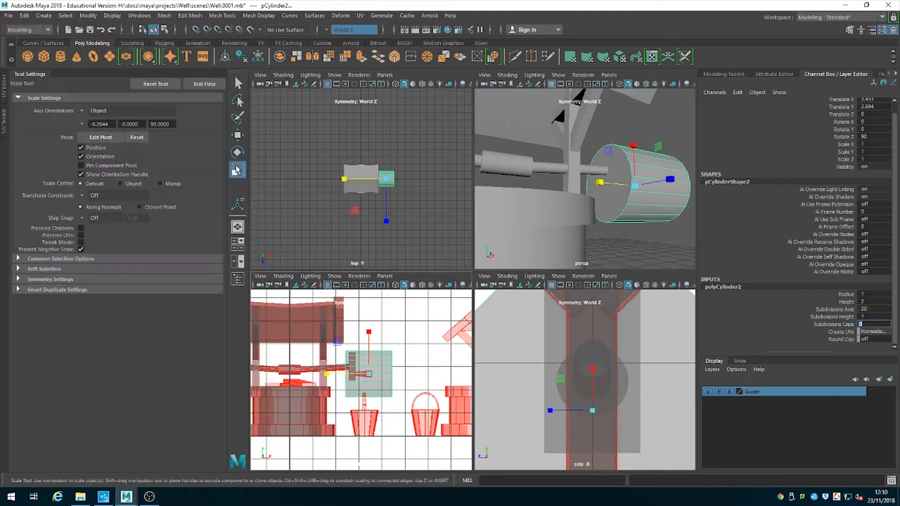
left_click_drag(635, 188, 323, 379)
scroll(368, 382, "up", 5)
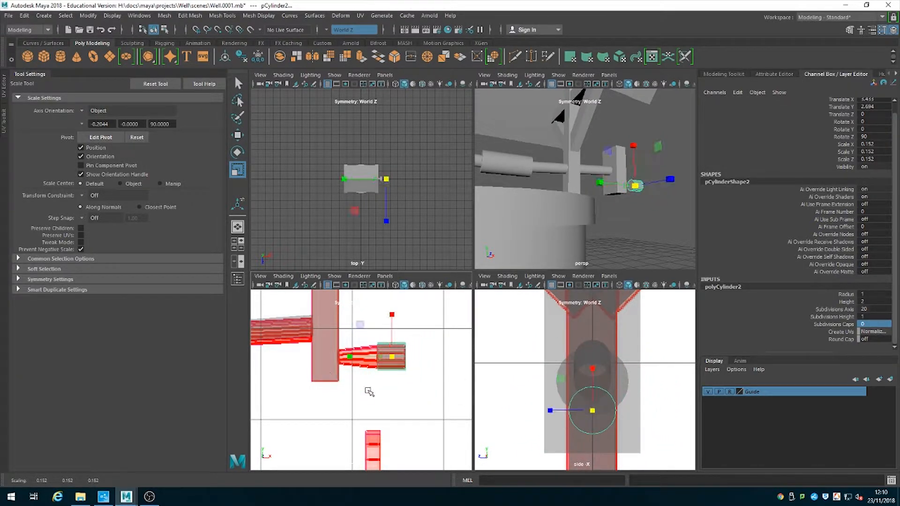
scroll(368, 387, "up", 4)
middle_click_drag(443, 409, 352, 464, "alt")
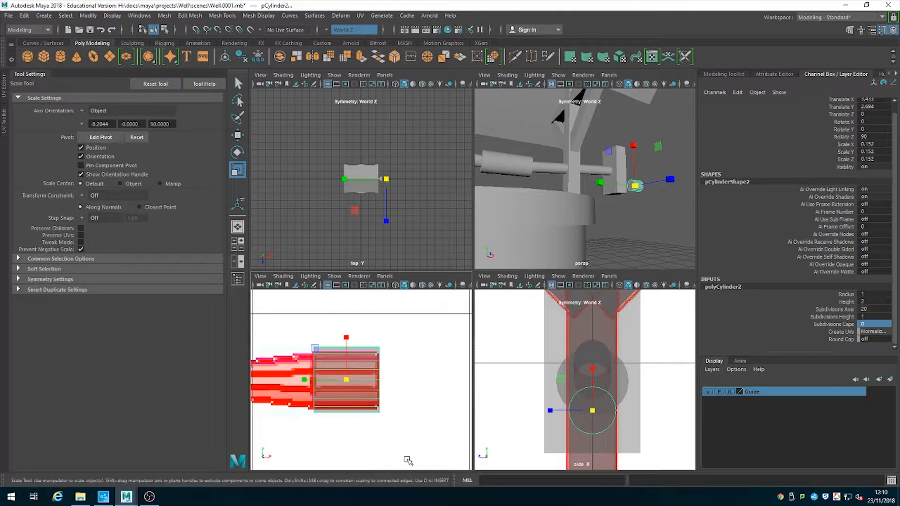
Thin the handle cylinder to about 0.134 in X and Z, keeping its length, and deselect it
left_click(346, 337)
left_click_drag(661, 213, 555, 241, "alt")
left_click_drag(542, 170, 583, 162)
left_click_drag(624, 215, 625, 236, "alt")
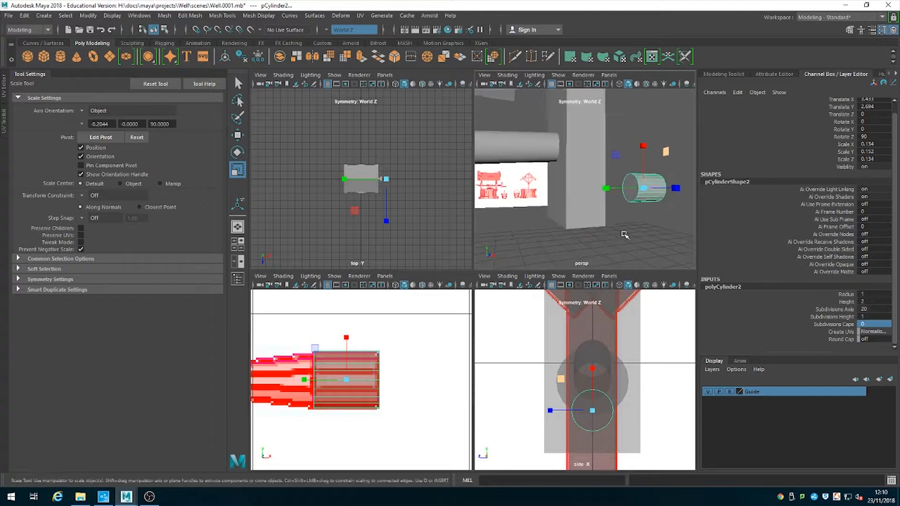
left_click(641, 234)
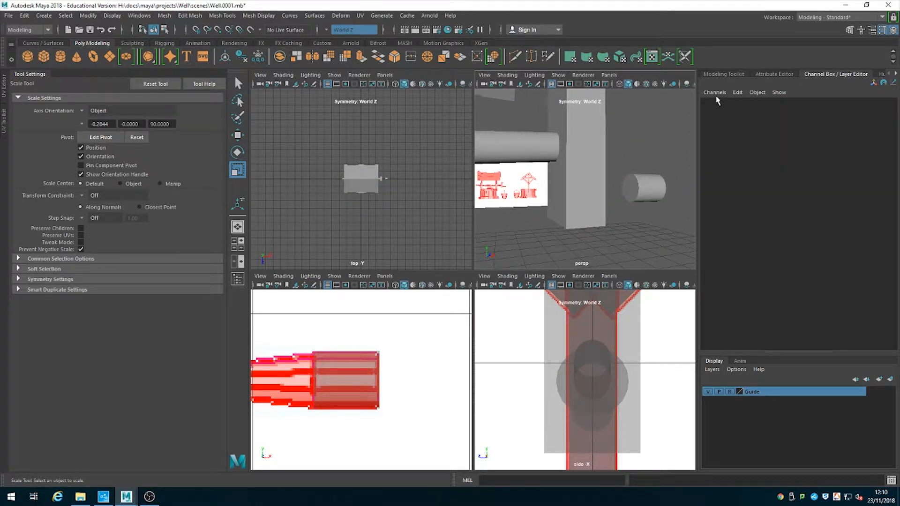
Extrude the handle's end face nearest the crank arm and extend it into the arm at about 2.81 in X
left_click(851, 30)
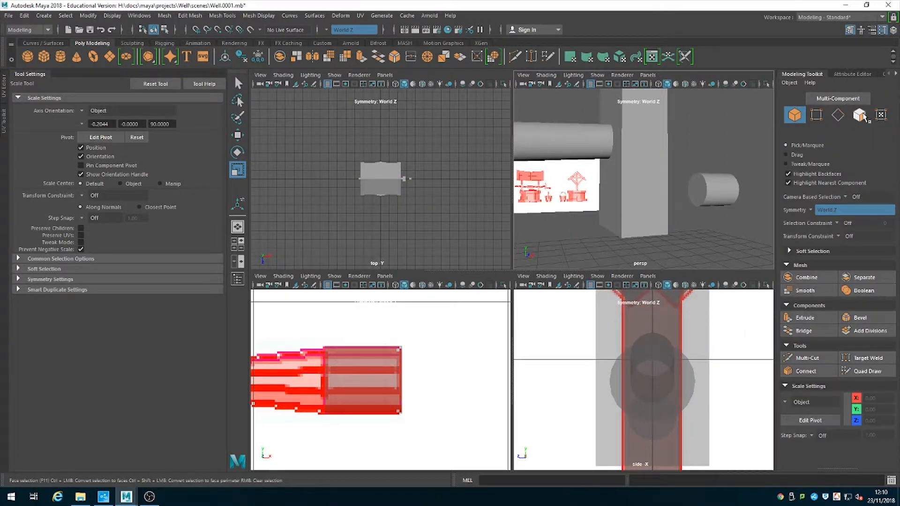
left_click(699, 195)
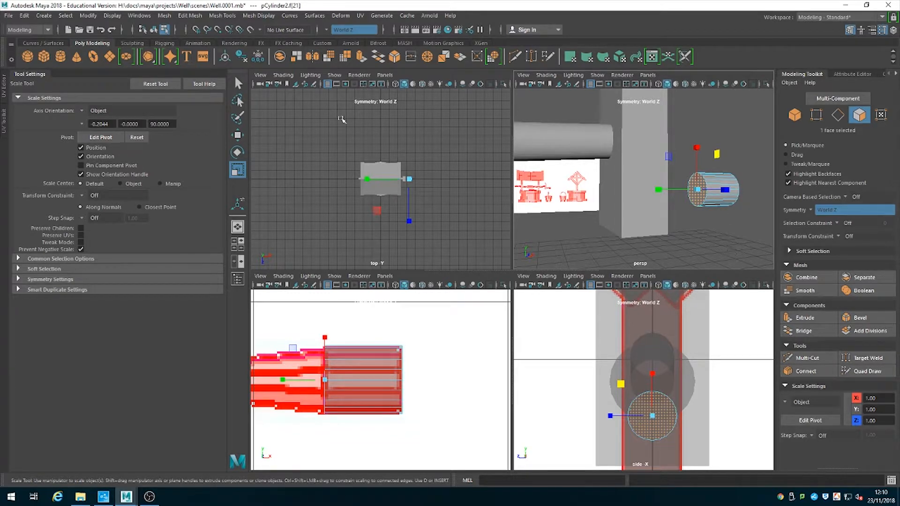
key("w")
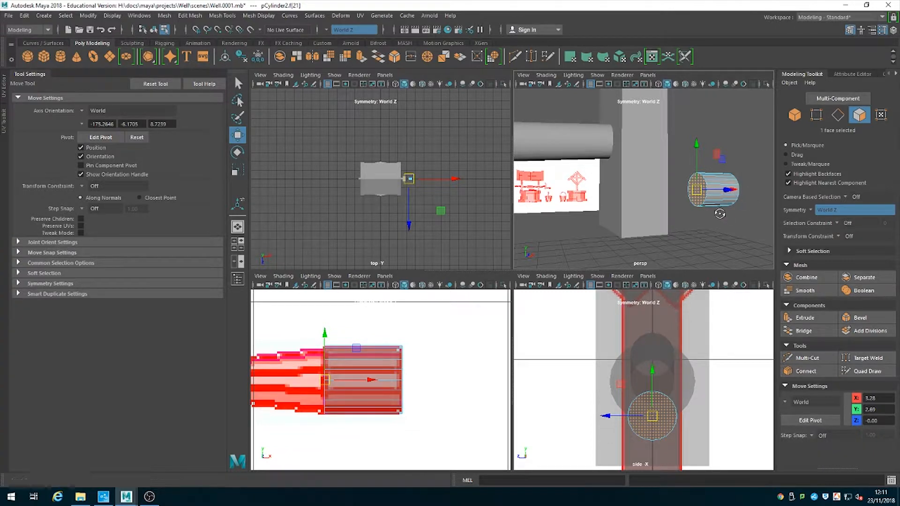
left_click_drag(737, 204, 688, 192, "alt")
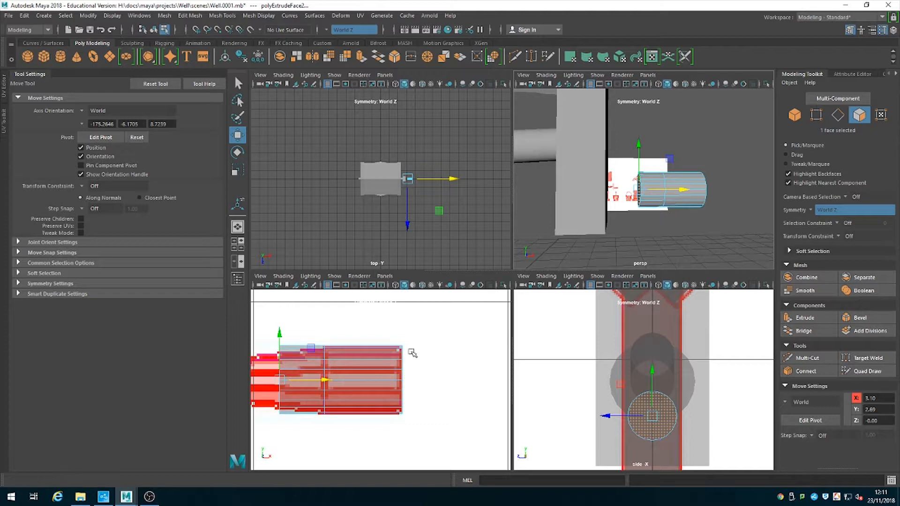
middle_click_drag(411, 352, 540, 320, "alt")
middle_click_drag(483, 346, 457, 388, "alt")
left_click_drag(465, 382, 392, 388)
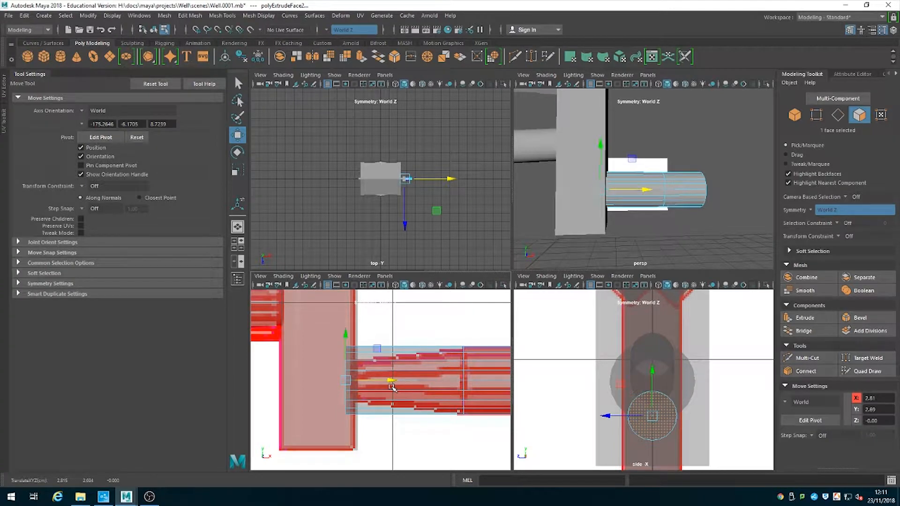
Scale the extruded end face down uniformly to taper the handle like the reference, then return to object selection with the handle selected
key("r")
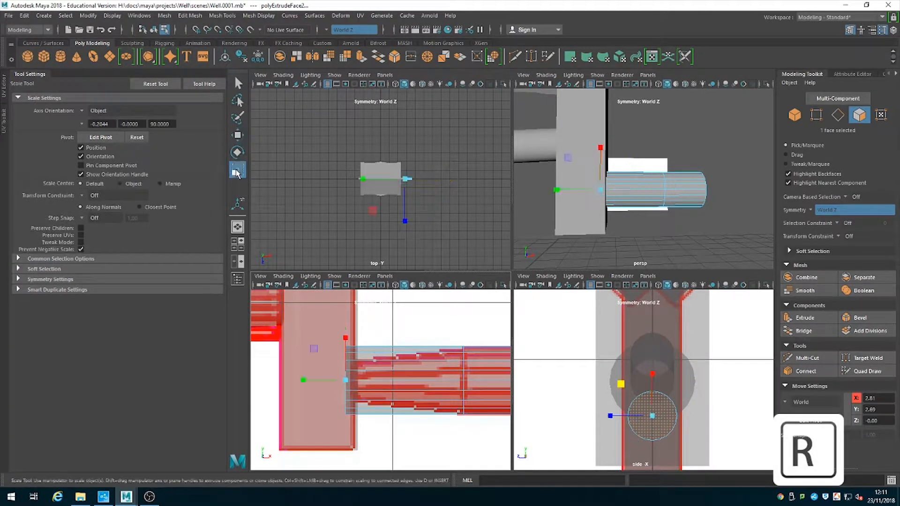
left_click_drag(600, 190, 589, 193)
left_click(728, 157)
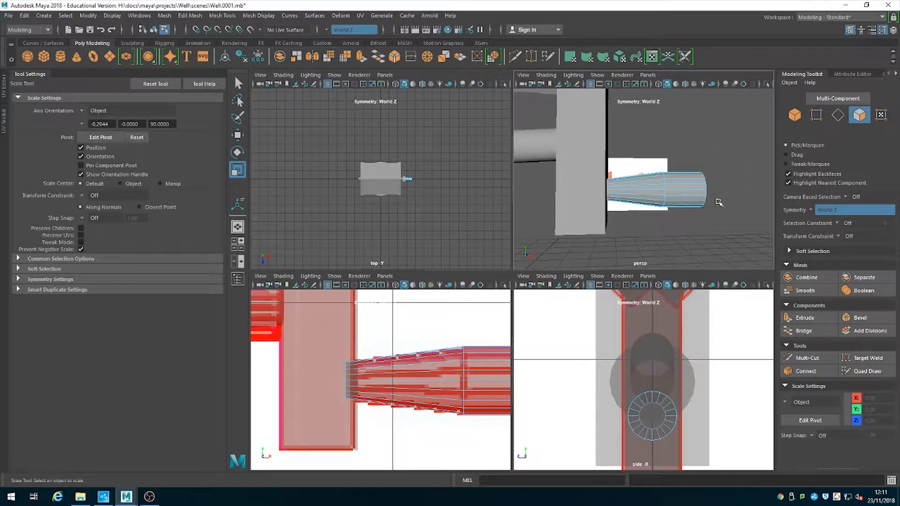
scroll(626, 224, "down", 5)
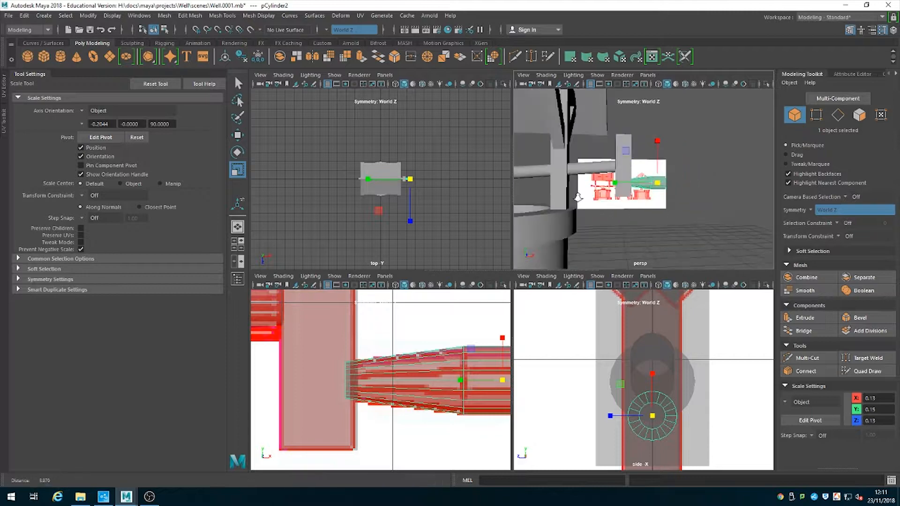
left_click_drag(625, 224, 651, 195, "alt")
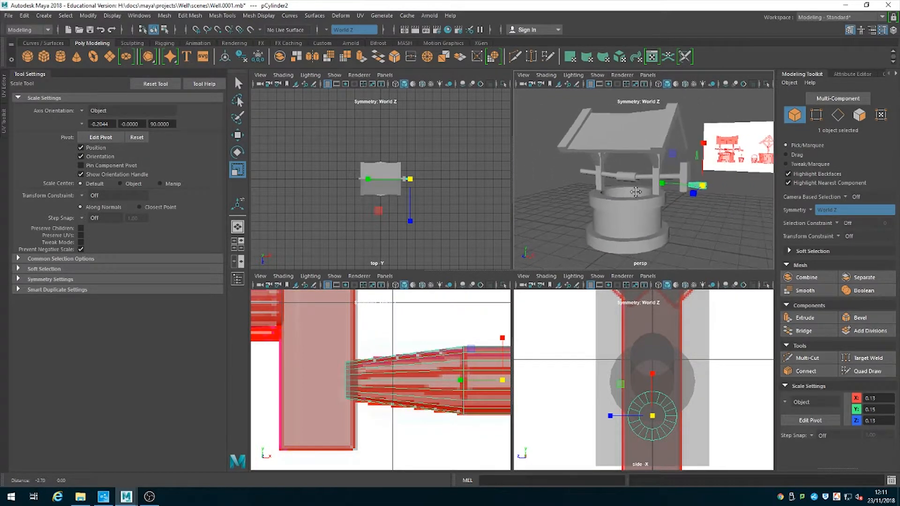
Deselect the handle, create a polygon cube and raise it to about 2.68 in Y above the well's rim
left_click(740, 239)
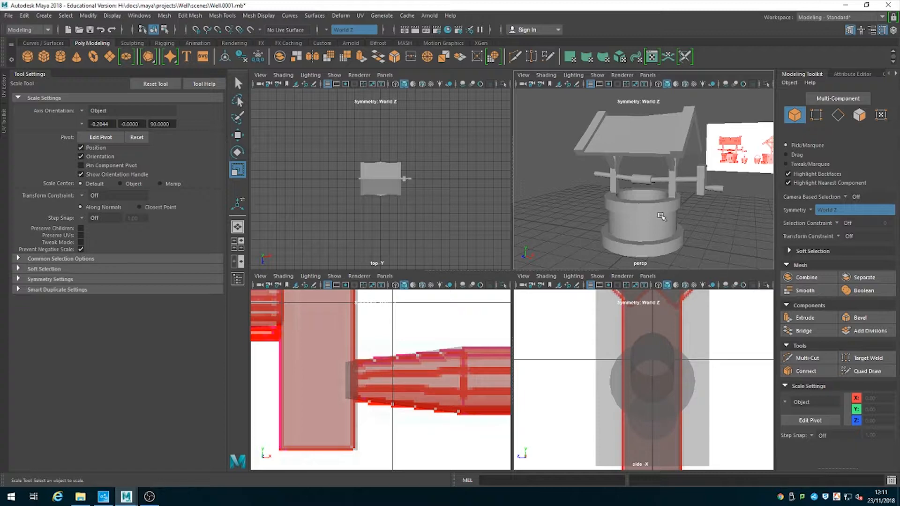
scroll(315, 392, "down", 4)
scroll(315, 391, "up", 2)
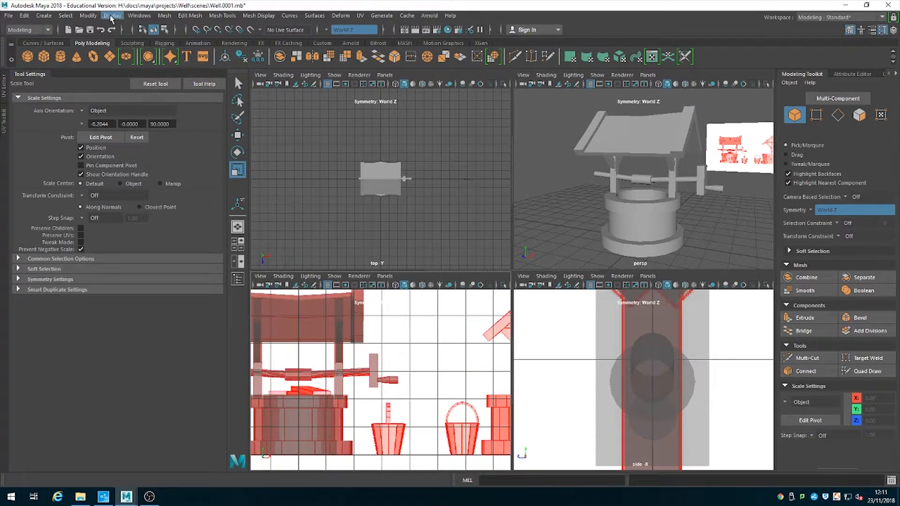
left_click(42, 16)
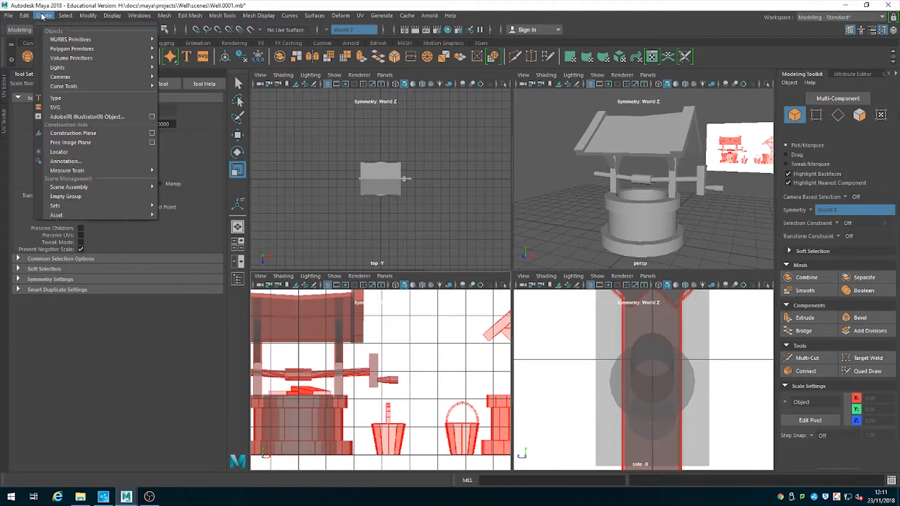
mouse_move(59, 49)
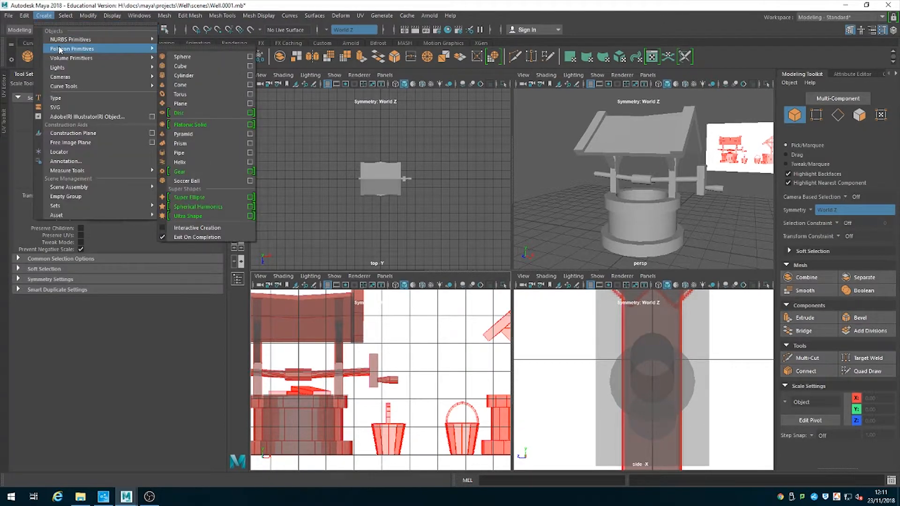
left_click(180, 66)
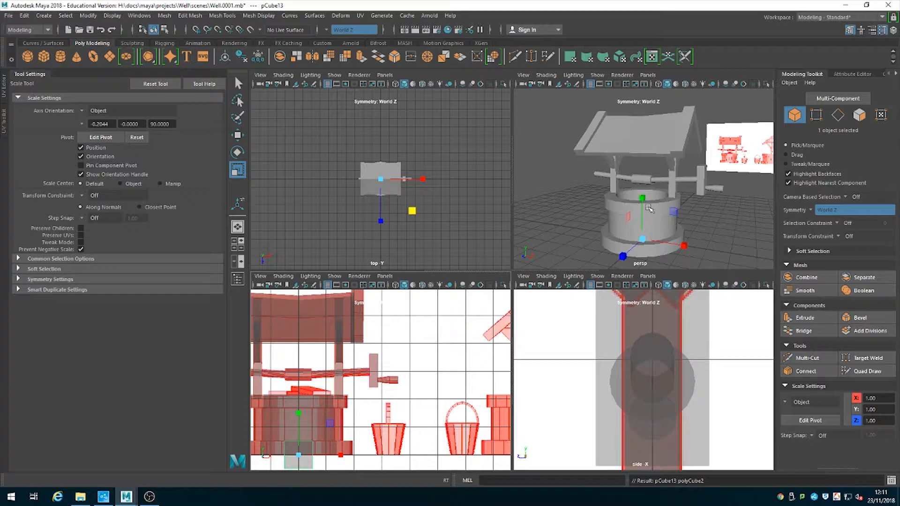
left_click(237, 135)
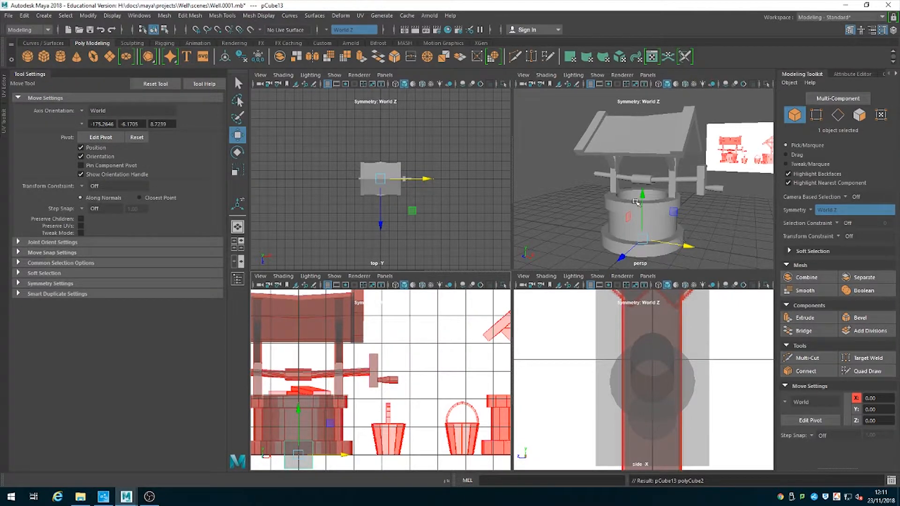
left_click_drag(636, 201, 646, 139)
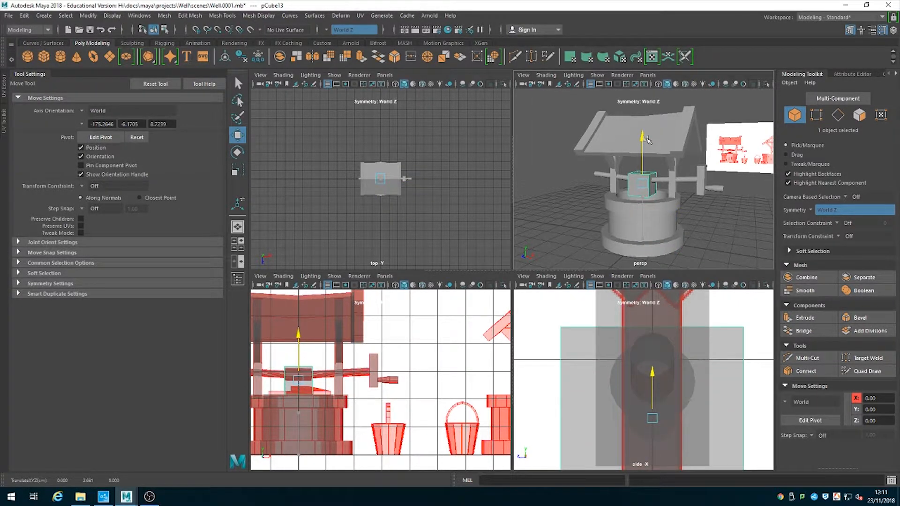
Flatten the cube to about 0.23 in Y and move it onto the reference plank at about X -0.67, Y 2.22
right_click_drag(315, 367, 399, 413, "alt")
middle_click_drag(385, 406, 591, 400, "alt")
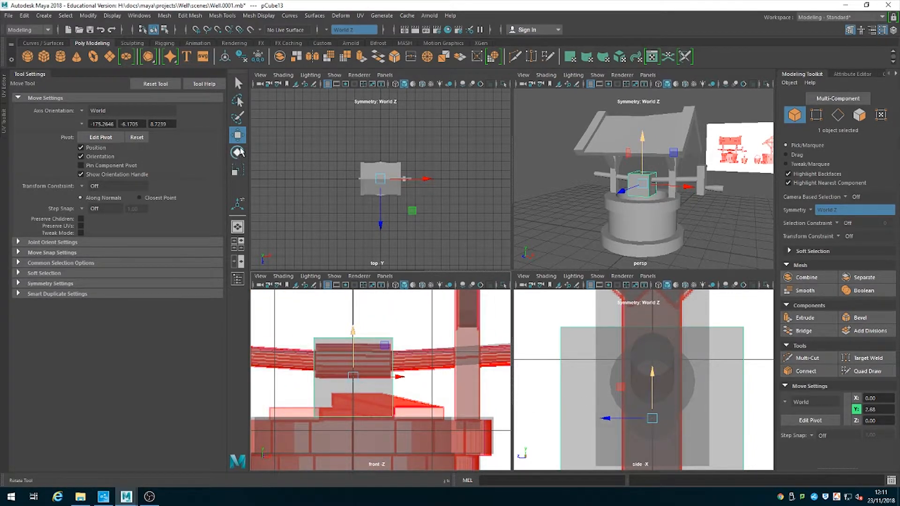
left_click(238, 170)
left_click_drag(353, 333, 300, 414)
left_click(238, 135)
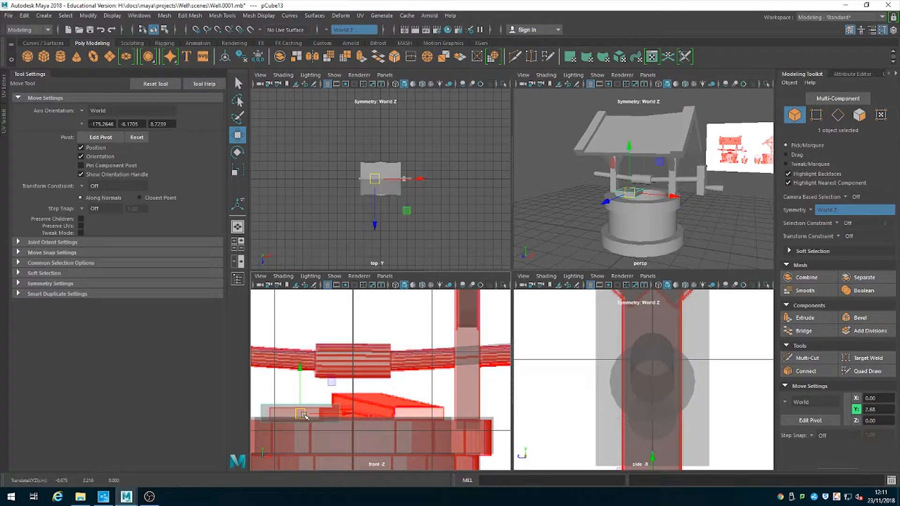
Scale the cube into a long plank of about 0.79 in X, 0.14 in Y and 3.75 in Z
left_click(237, 171)
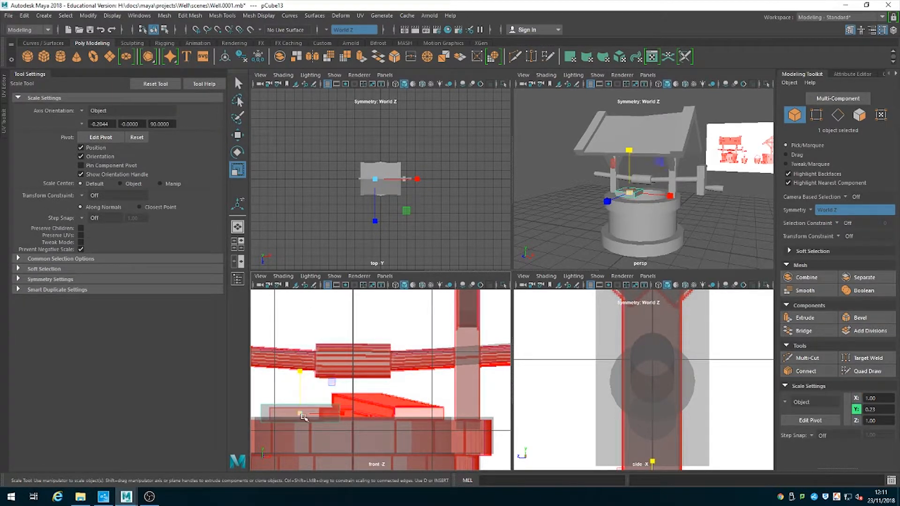
left_click_drag(297, 374, 334, 416)
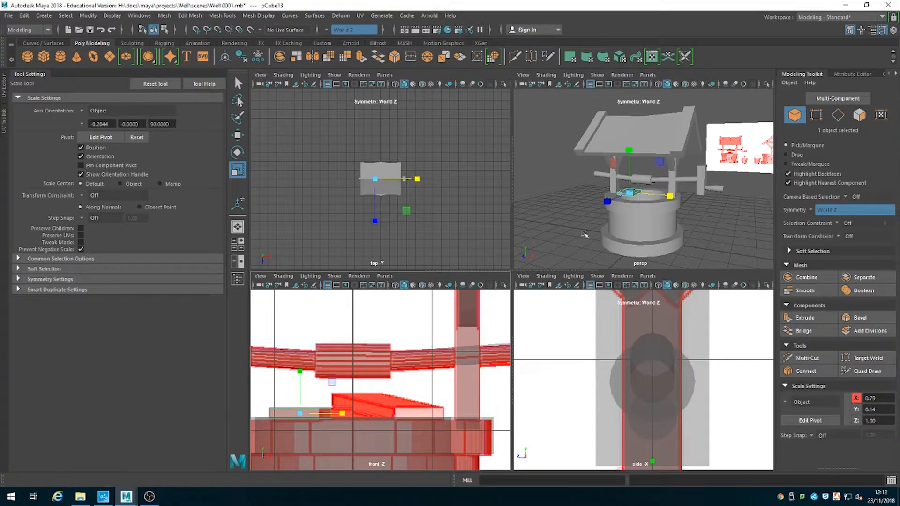
left_click_drag(598, 217, 816, 246, "alt")
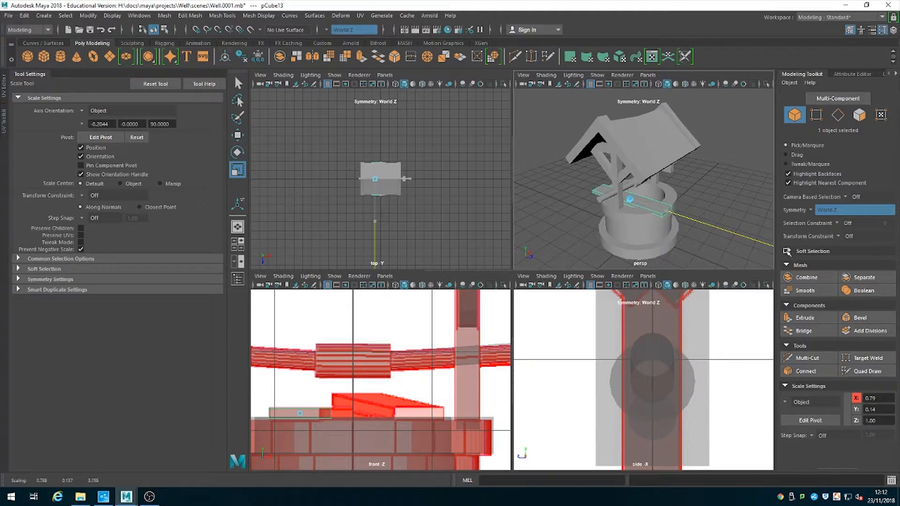
left_click_drag(790, 244, 789, 244)
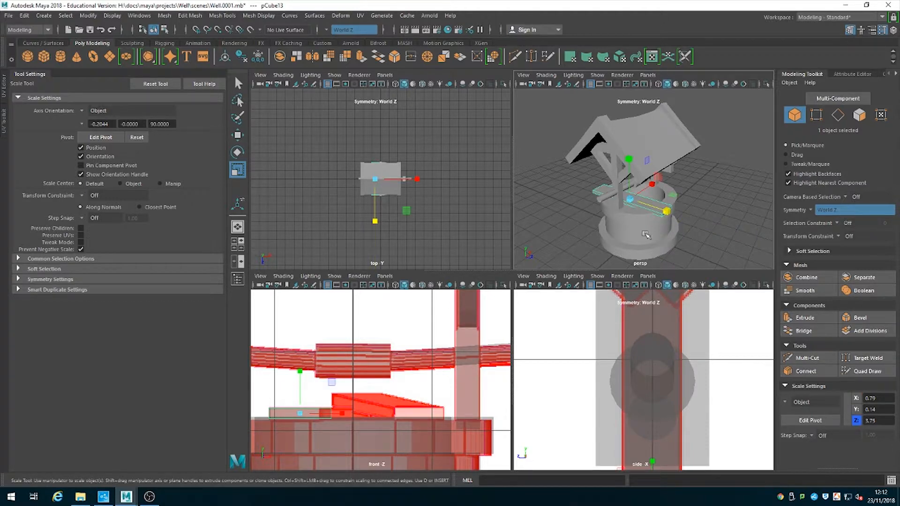
Centre the plank over the well opening at X 0 and show its transform values in the Channel Box
left_click_drag(488, 221, 469, 216, "alt")
left_click_drag(624, 225, 675, 202, "alt")
key("w")
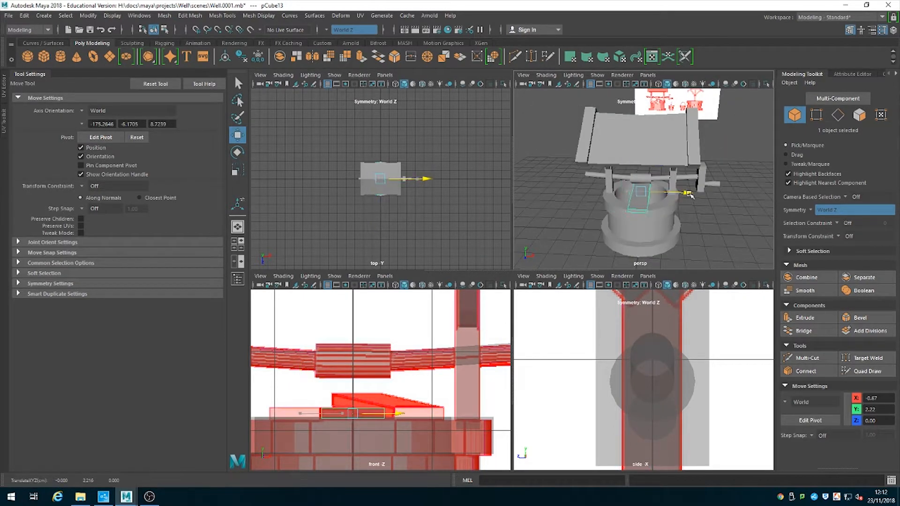
key("ctrl+a")
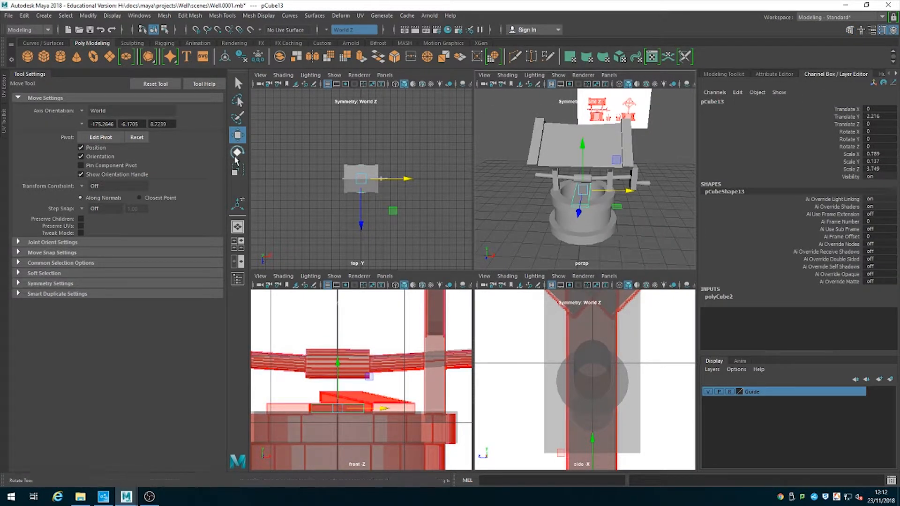
key("e")
left_click_drag(614, 206, 596, 209)
key("ctrl+z")
Duplicate the plank and rotate the original about -23.6° in Y across the well opening
left_click(24, 16)
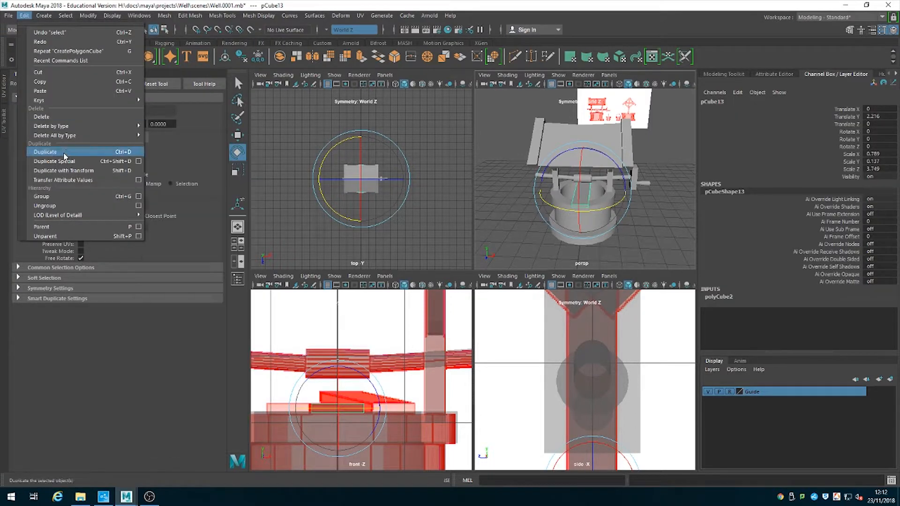
left_click(49, 146)
key("w")
key("f")
left_click(588, 195)
key("e")
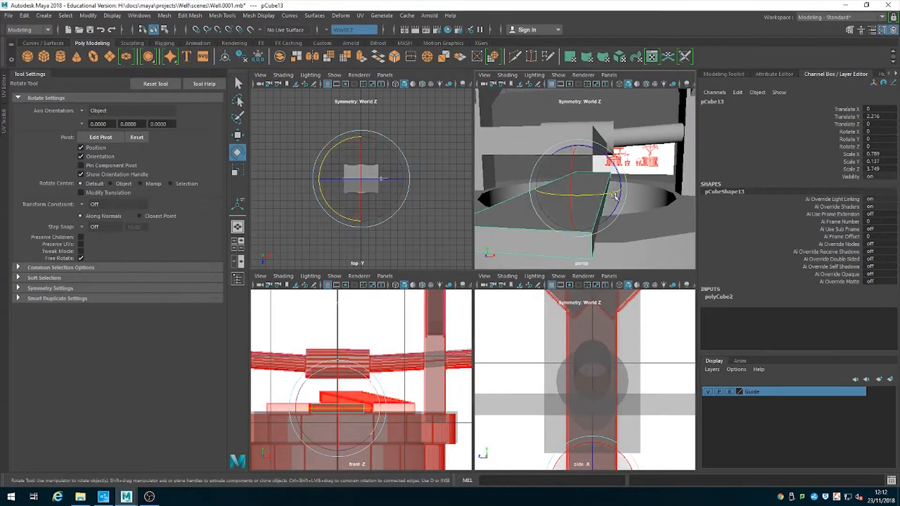
left_click_drag(614, 192, 591, 196)
scroll(592, 197, "down", 3)
key("w")
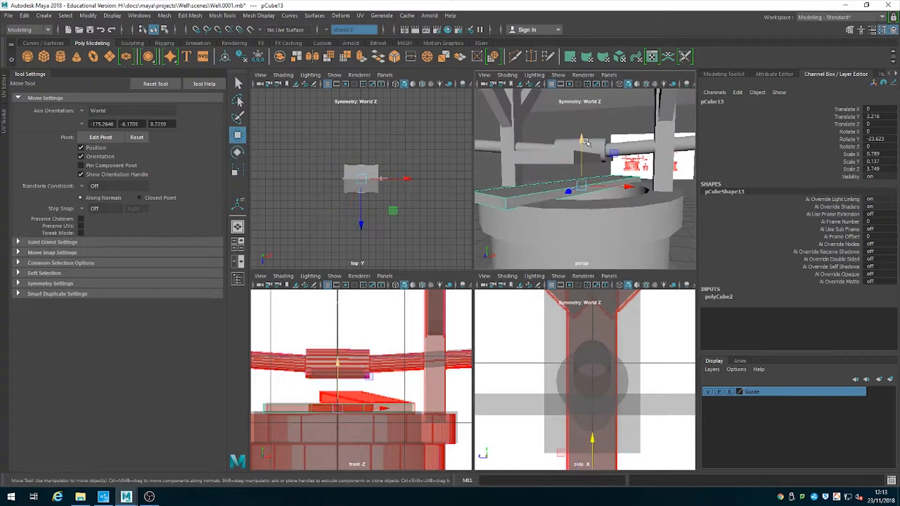
Raise the duplicate plank to about 2.46 in Y and rotate it about 6° in X and 18.2° in Y
middle_click_drag(588, 209, 588, 207)
left_click_drag(588, 207, 578, 141, "alt")
left_click(610, 135)
key("e")
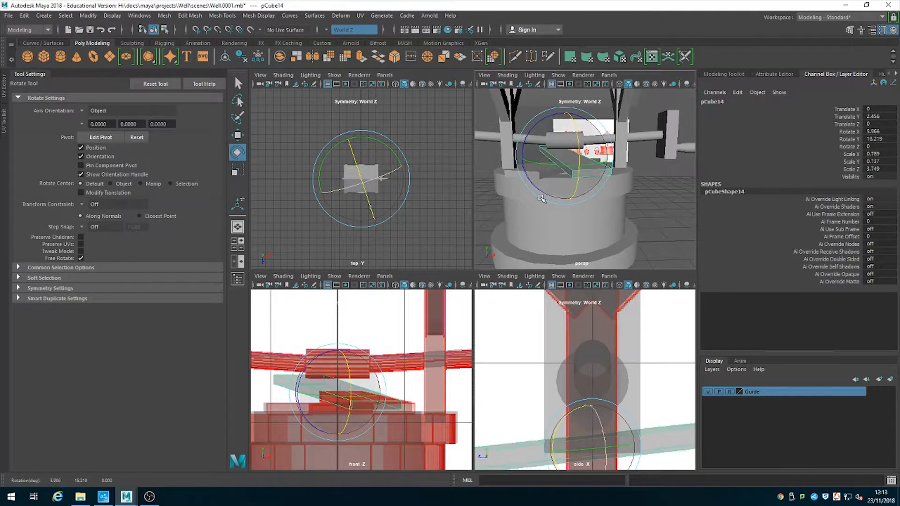
Shift the upper plank to about 2.45 in Y and 0.22 in Z, and tilt it about 9.3° in X
key("space")
key("w")
key("e")
left_click_drag(428, 197, 330, 223)
middle_click_drag(331, 223, 330, 229)
left_click_drag(330, 230, 609, 328, "alt")
key("w")
left_click(609, 281)
scroll(516, 246, "down", 5)
scroll(608, 327, "up", 5)
left_click(508, 281)
left_click_drag(508, 288, 447, 196, "alt")
key("e")
left_click_drag(487, 231, 555, 216)
Lower the upper plank to about 2.38 in Y and adjust its tilt to about 6.5° in X
key("w")
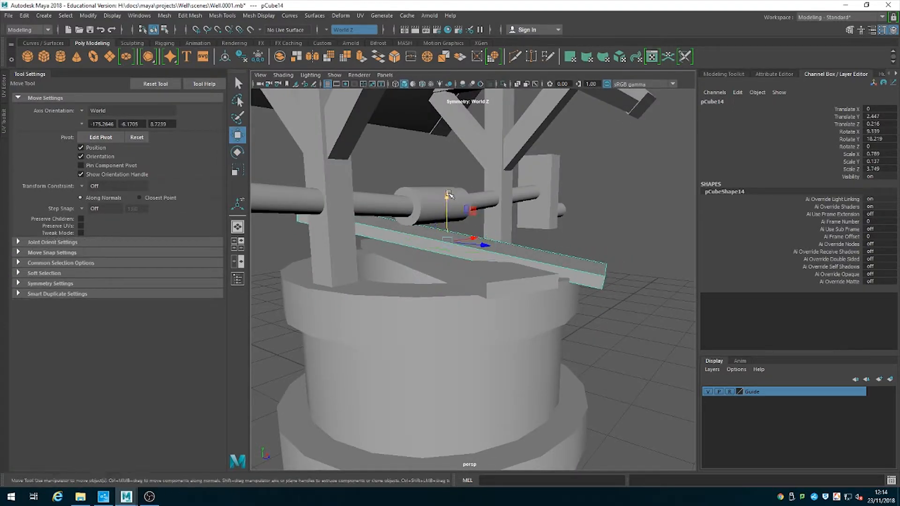
left_click_drag(446, 195, 446, 193)
left_click_drag(450, 197, 620, 230, "alt")
key("e")
left_click_drag(540, 221, 637, 230)
key("w")
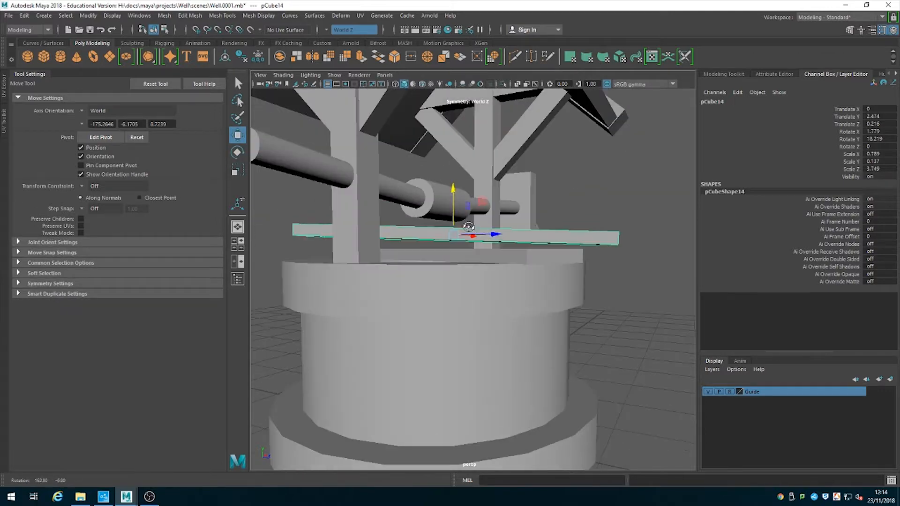
left_click_drag(453, 191, 454, 199)
left_click_drag(389, 211, 548, 225, "alt")
key("e")
left_click_drag(461, 233, 580, 208)
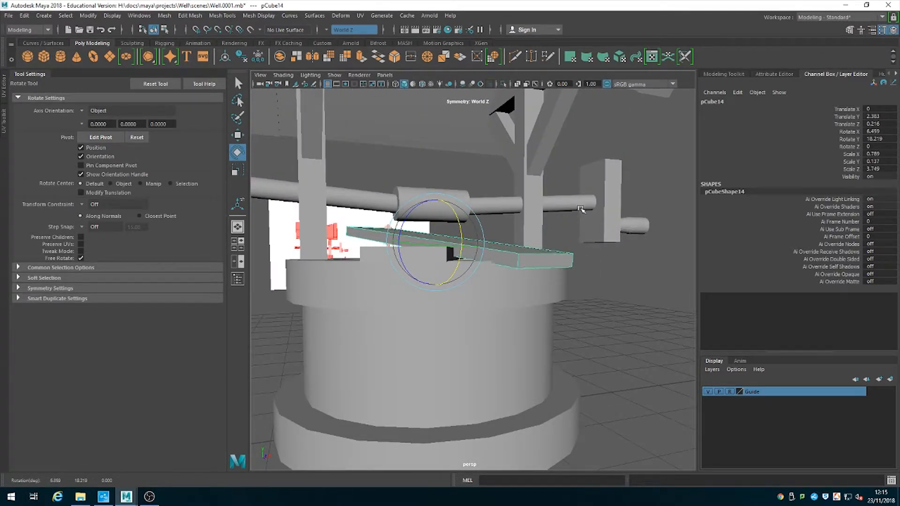
Raise the upper plank to about 2.45 in Y and fine-tune its tilt to about 6.51° in X so it rests on the lower plank
left_click(646, 281)
left_click_drag(646, 280, 536, 324, "alt")
scroll(466, 289, "down", 10)
scroll(459, 284, "up", 8)
left_click(461, 269)
scroll(472, 297, "up", 4)
key("w")
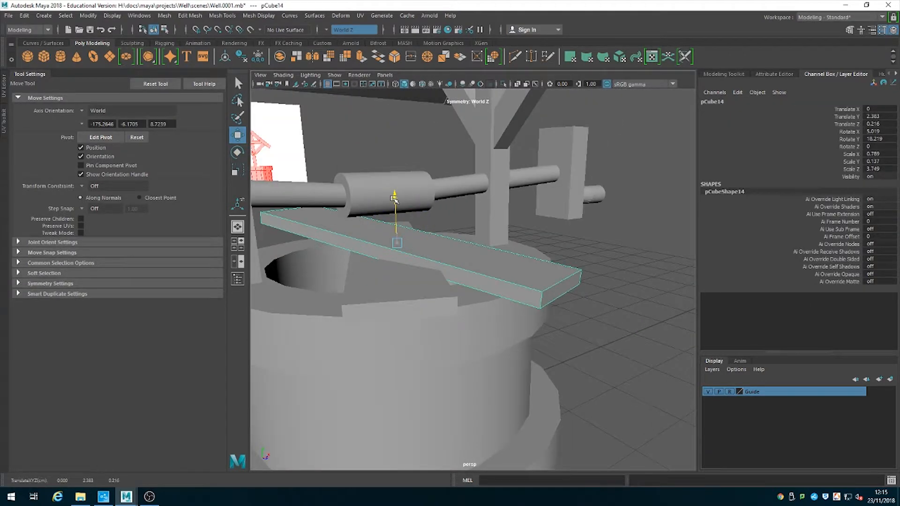
left_click_drag(395, 200, 417, 207)
key("e")
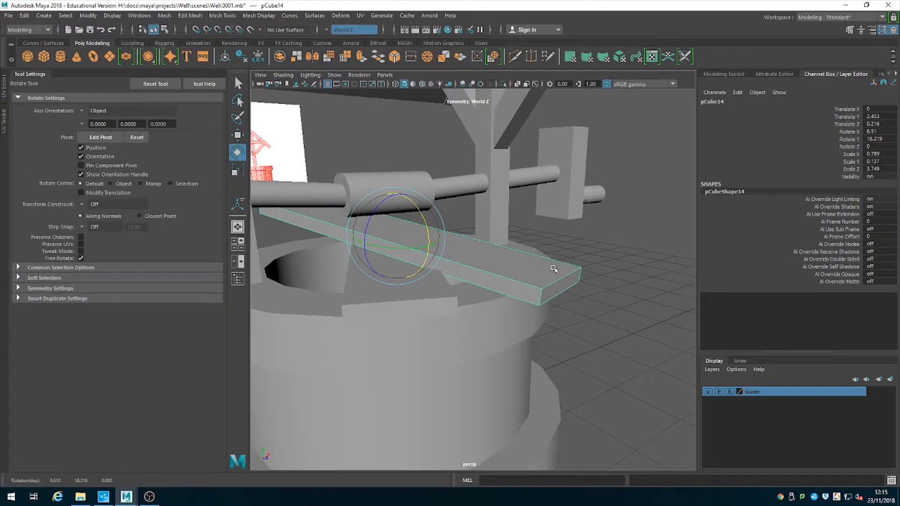
Align the upper plank with the front reference by turning it to about 17.3° in Y and shifting it to about 0.30 in X
left_click_drag(555, 268, 550, 286, "alt")
scroll(550, 300, "down", 5)
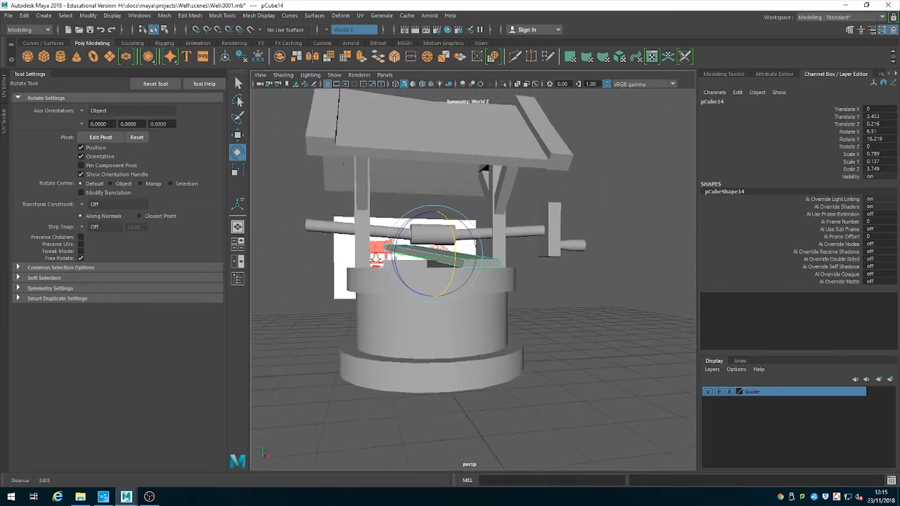
left_click(553, 323)
left_click_drag(554, 320, 523, 302, "alt")
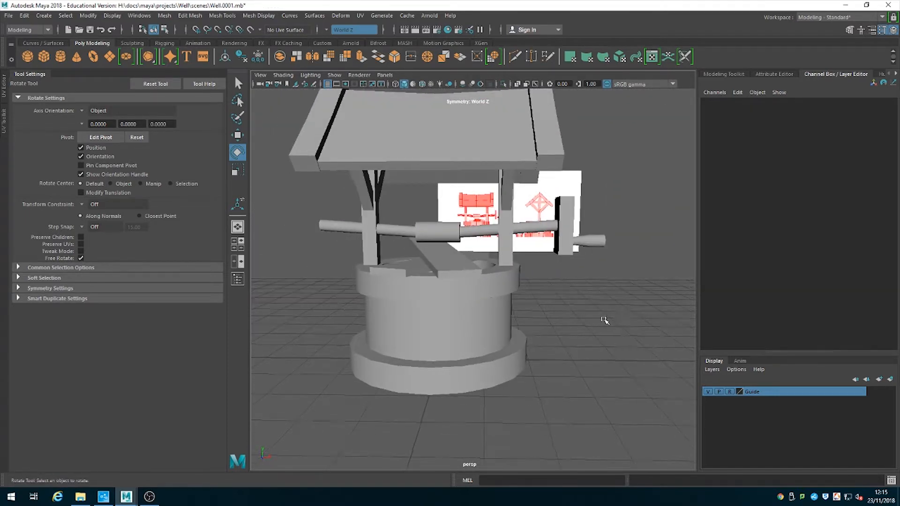
key("space")
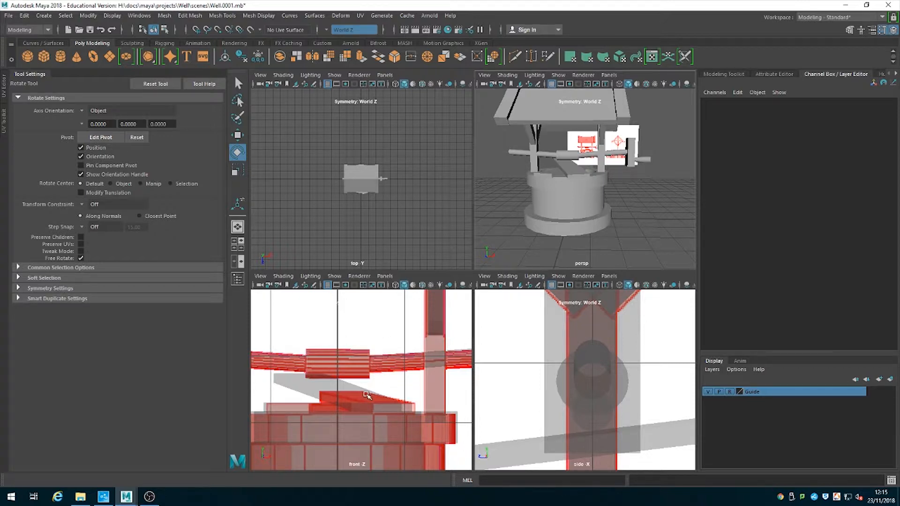
left_click_drag(572, 181, 586, 193, "alt")
left_click(393, 401)
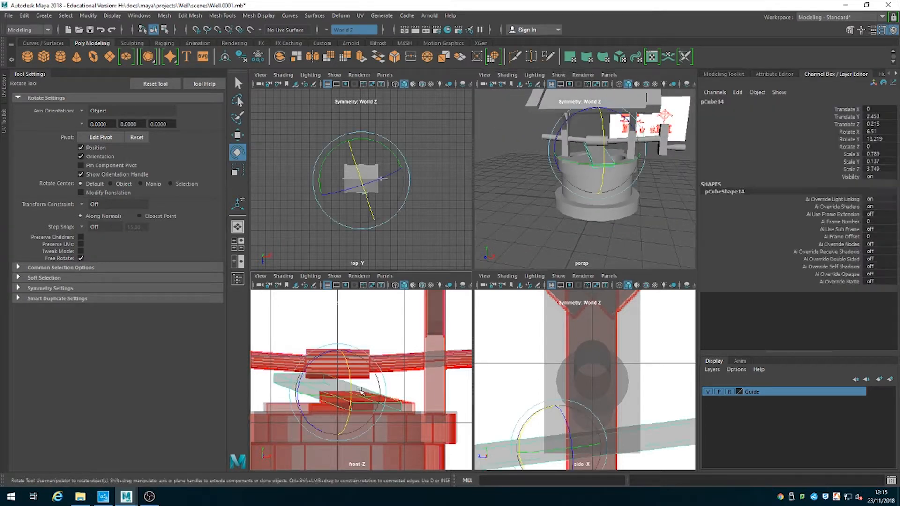
left_click_drag(370, 397, 404, 392)
key("w")
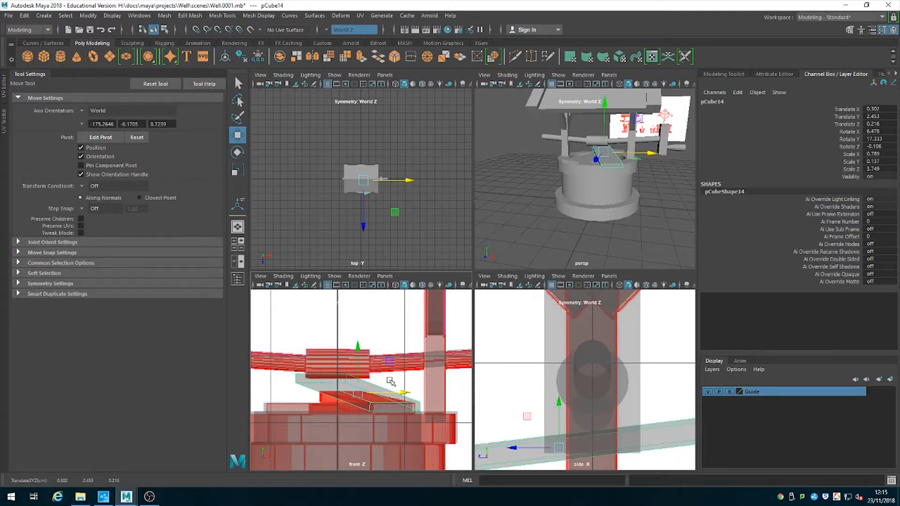
Reduce the upper plank's tilt to about 3.96° in X and lower it to about 2.36 in Y
key("e")
left_click_drag(365, 366, 374, 362)
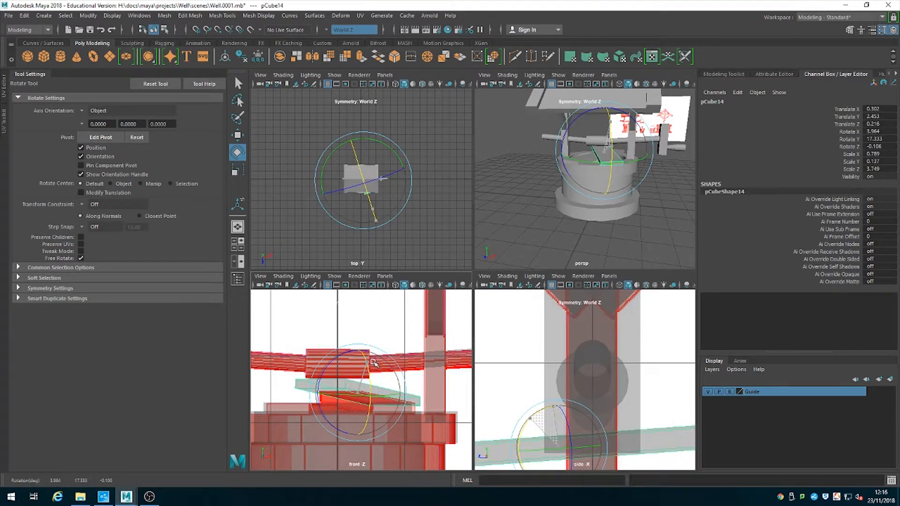
key("w")
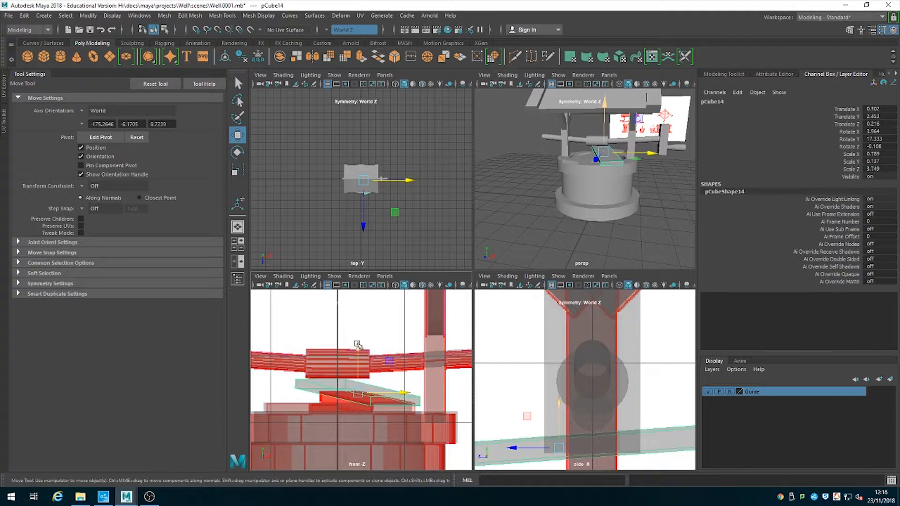
left_click_drag(358, 343, 363, 353)
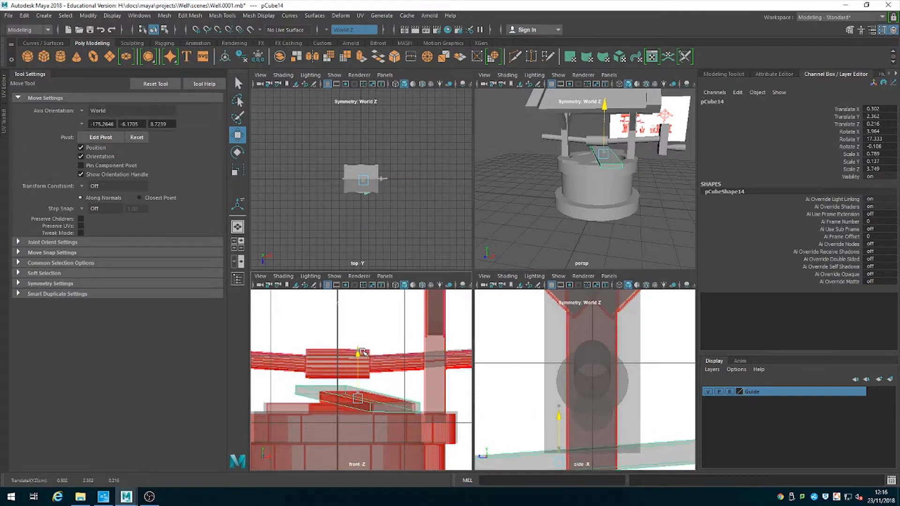
Deselect the plank and examine the whole well from several angles in an enlarged perspective view
left_click(639, 260)
mouse_move(532, 220)
left_mouse_down("alt")
mouse_move(610, 253)
mouse_move(417, 218)
mouse_move(568, 222)
mouse_move(532, 235)
left_mouse_up("alt")
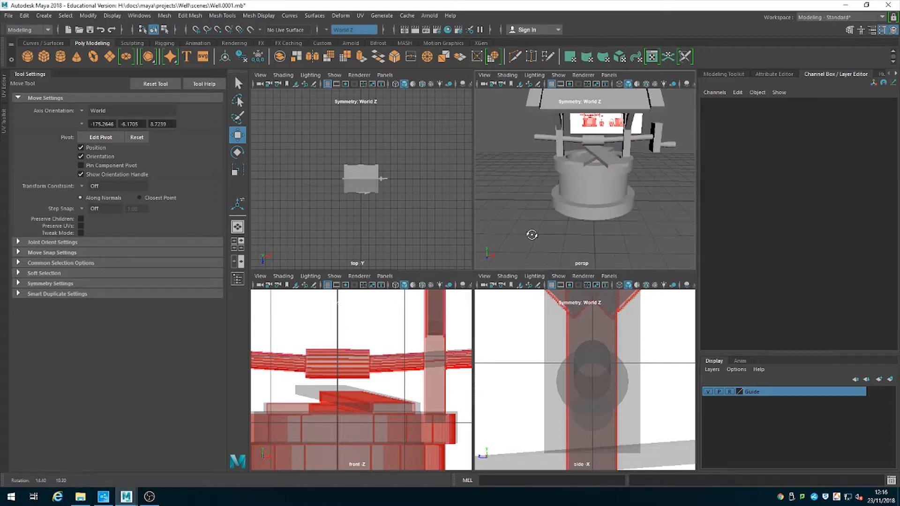
right_click_drag(611, 235, 560, 204, "alt")
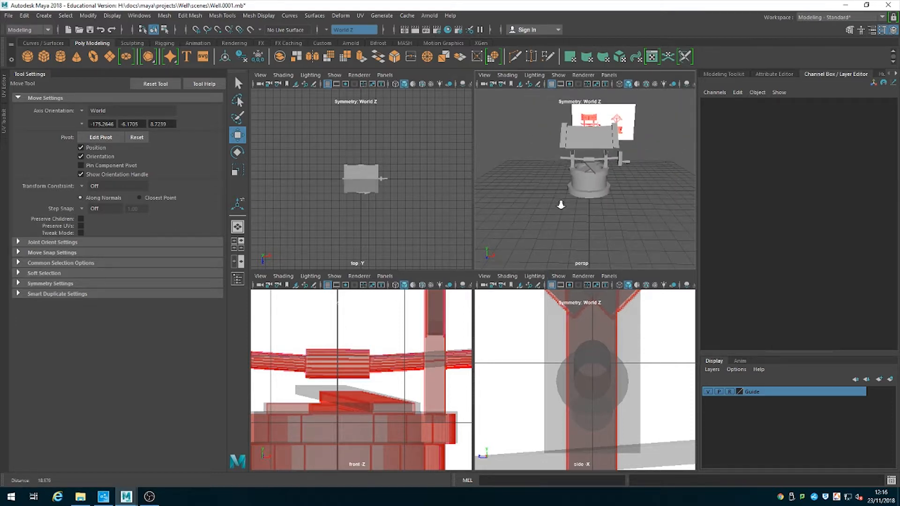
left_click_drag(598, 205, 571, 204, "alt")
middle_click_drag(570, 204, 591, 210, "alt")
key("space")
scroll(538, 224, "up", 2)
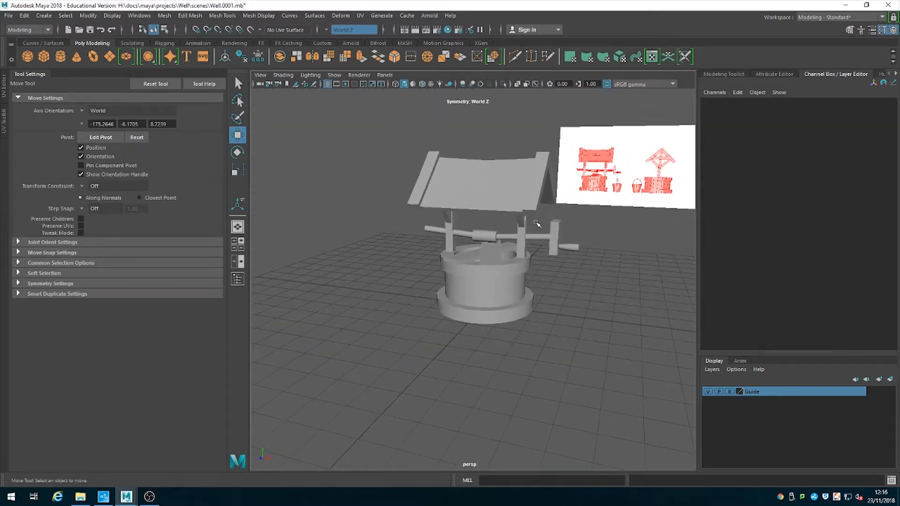
Delete the construction history from all parts of the well, then clear the selection
left_click_drag(393, 133, 630, 374)
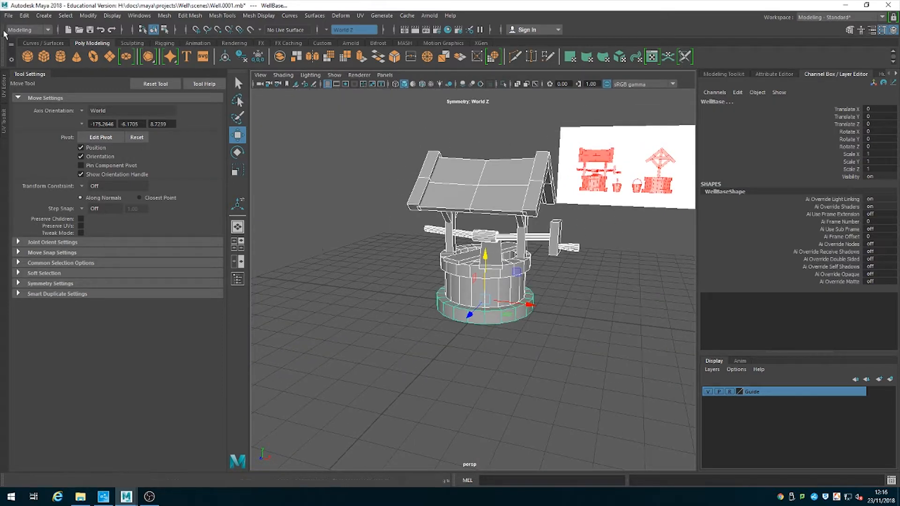
left_click(24, 15)
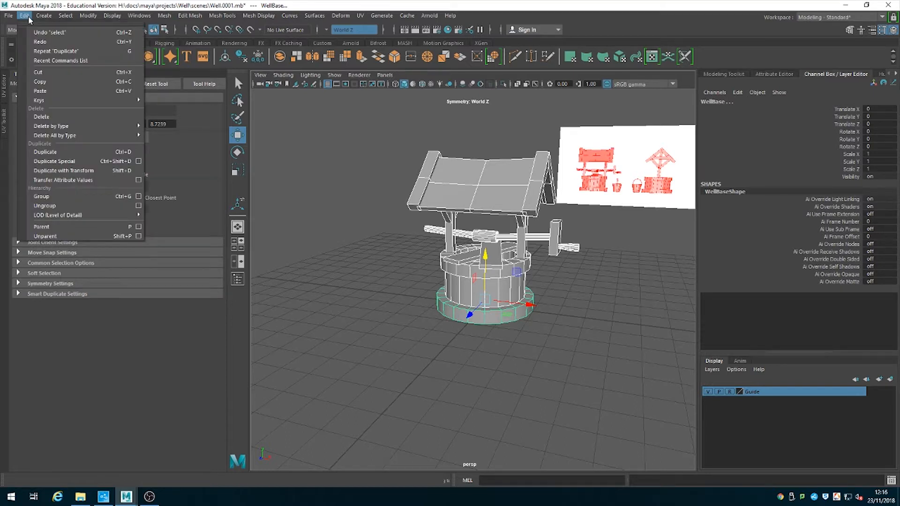
mouse_move(73, 136)
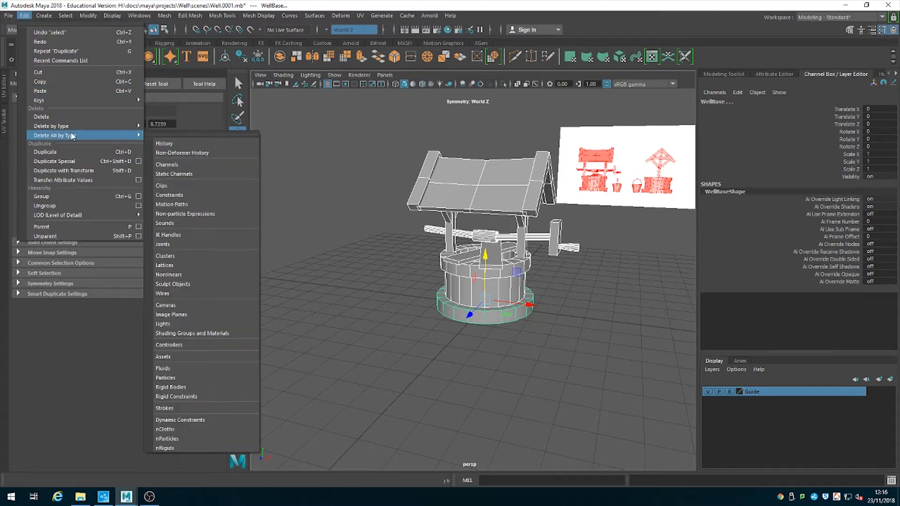
left_click(164, 144)
left_click(25, 16)
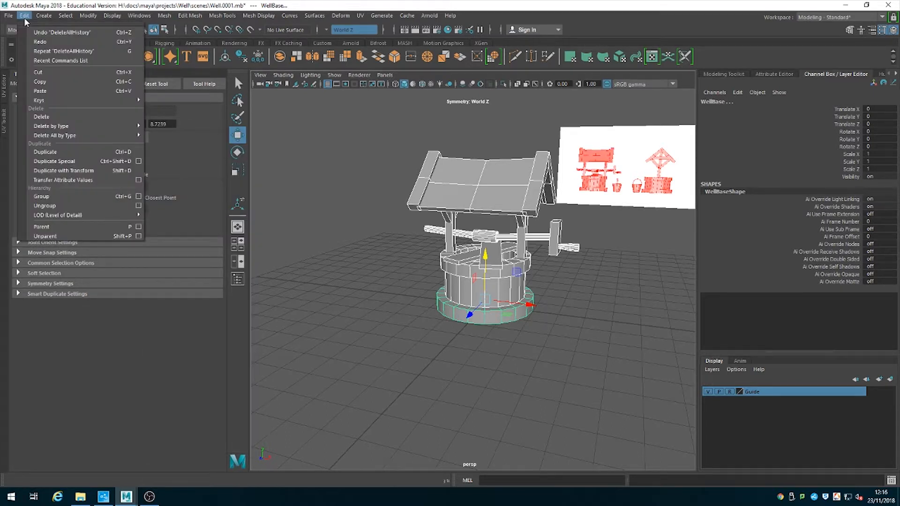
mouse_move(47, 19)
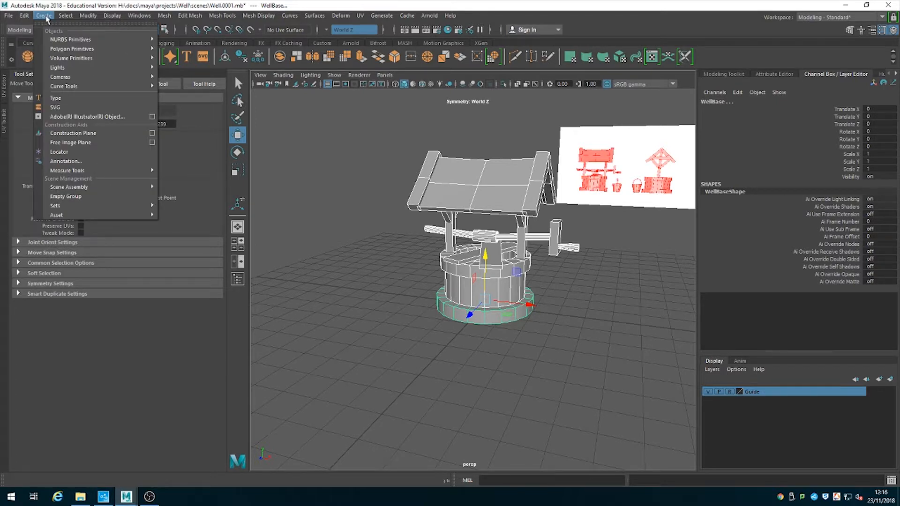
mouse_move(89, 16)
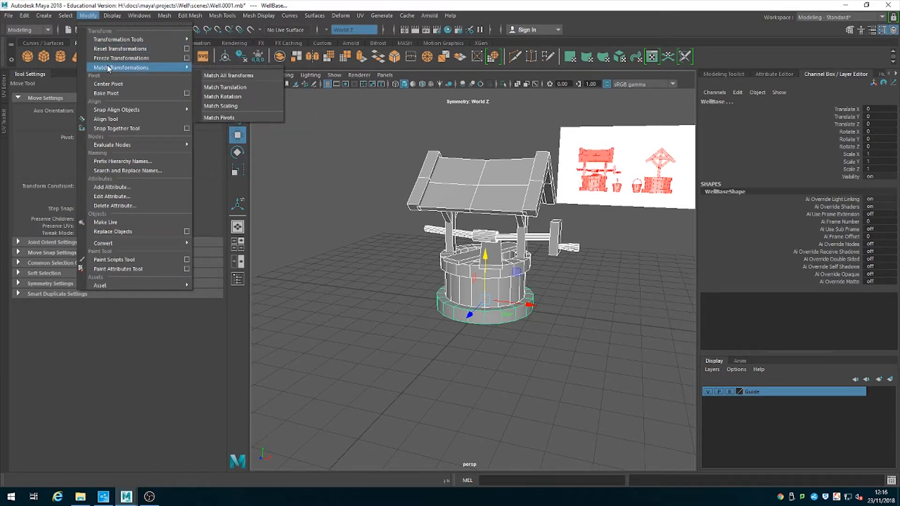
left_click(565, 353)
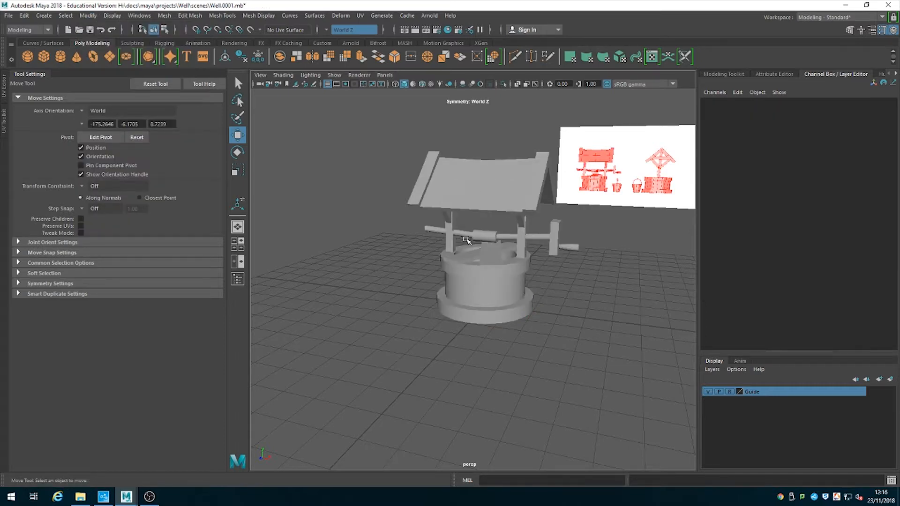
Rename the left sloped beam at the roof's edge as RoofBeam_L
left_click(419, 193)
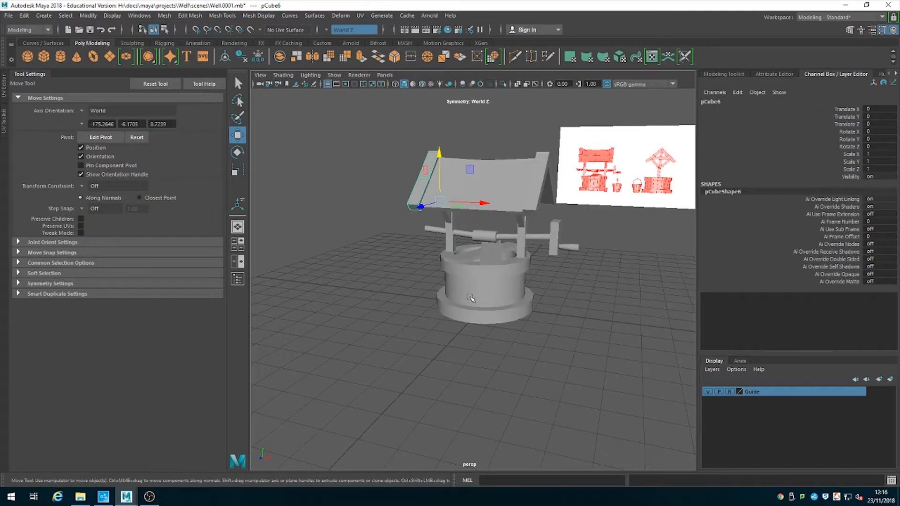
mouse_move(471, 299)
left_mouse_down("alt")
mouse_move(530, 314)
mouse_move(440, 301)
mouse_move(471, 302)
left_mouse_up("alt")
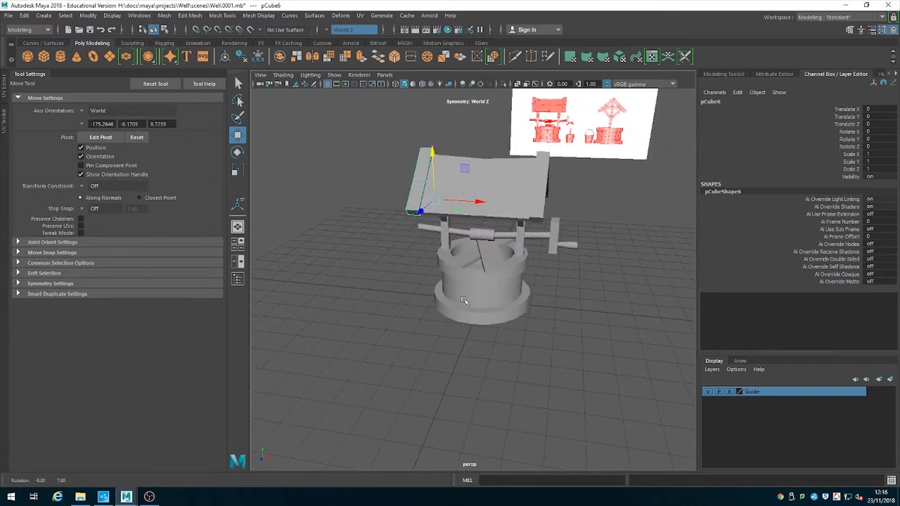
double_click(714, 104)
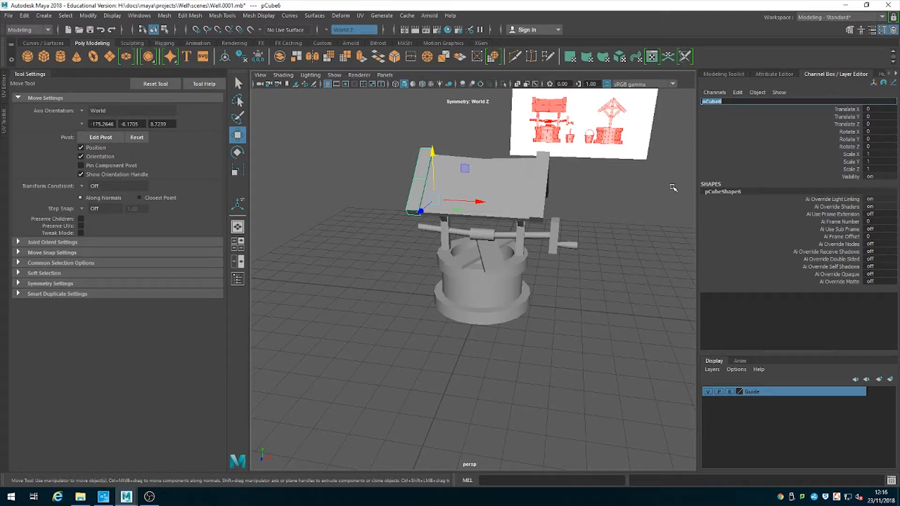
mouse_move(365, 214)
left_mouse_down("alt")
mouse_move(375, 213)
mouse_move(361, 217)
left_mouse_up("alt")
left_click(717, 103)
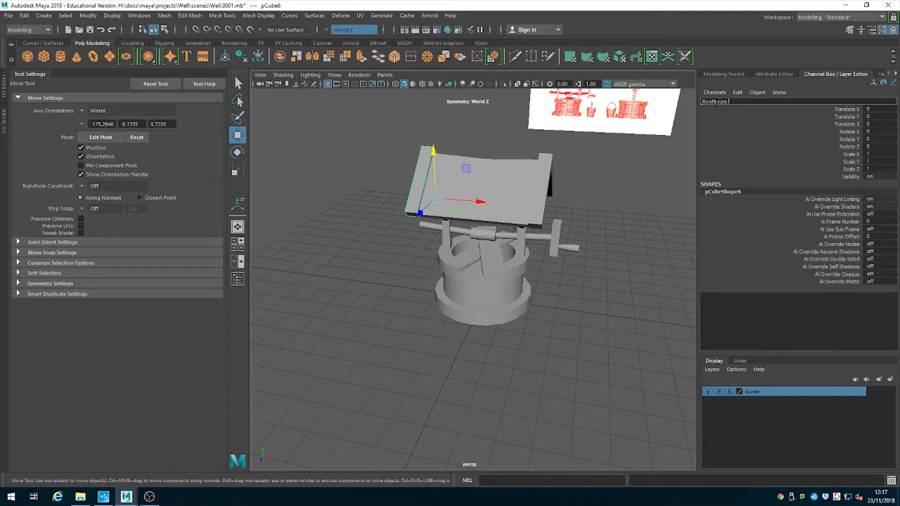
key("Return")
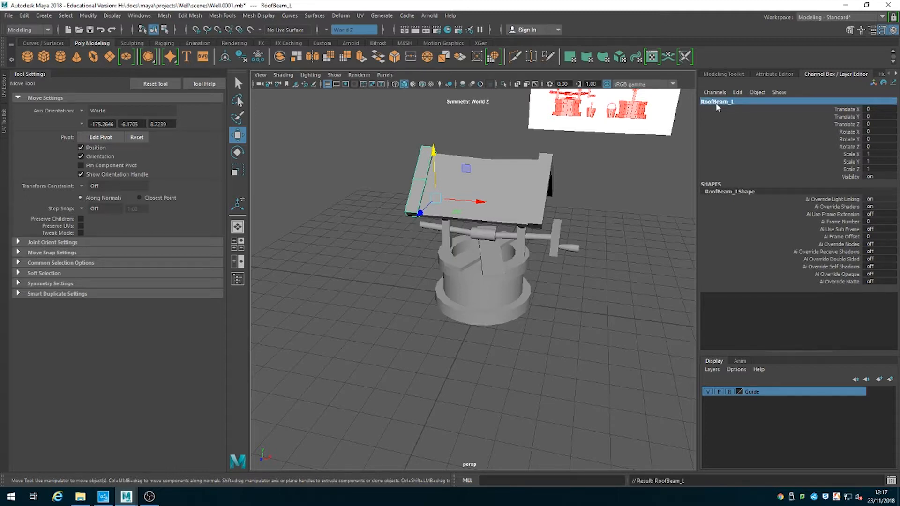
Rename the right roof edge beam as RoofBeam_R and the roof panel as Roof
left_click(545, 193)
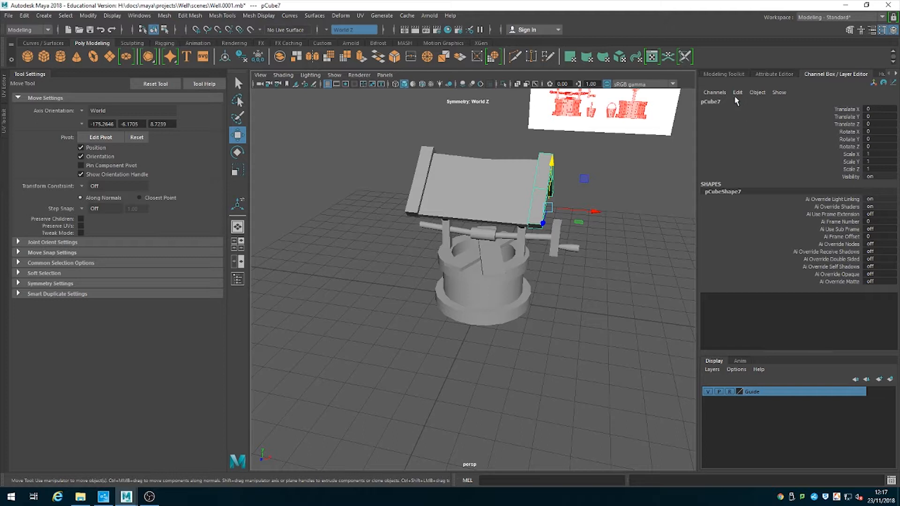
left_click(730, 101)
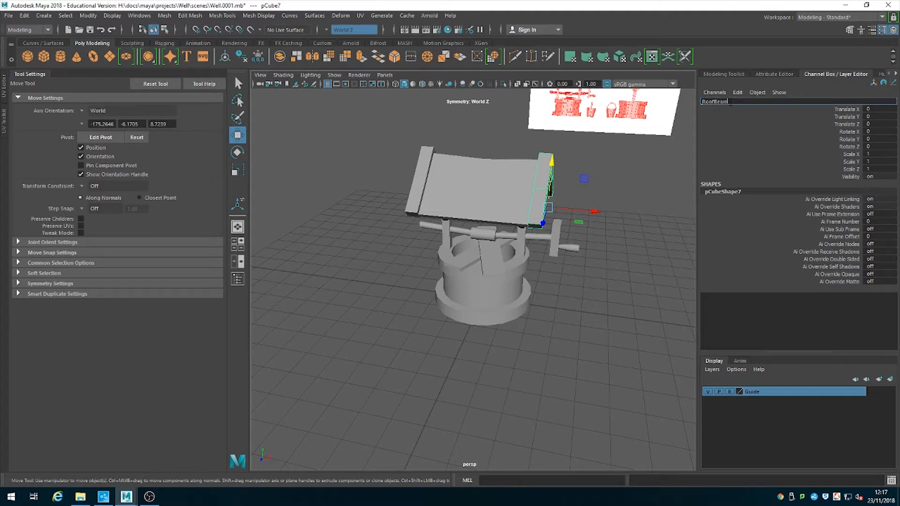
key("Return")
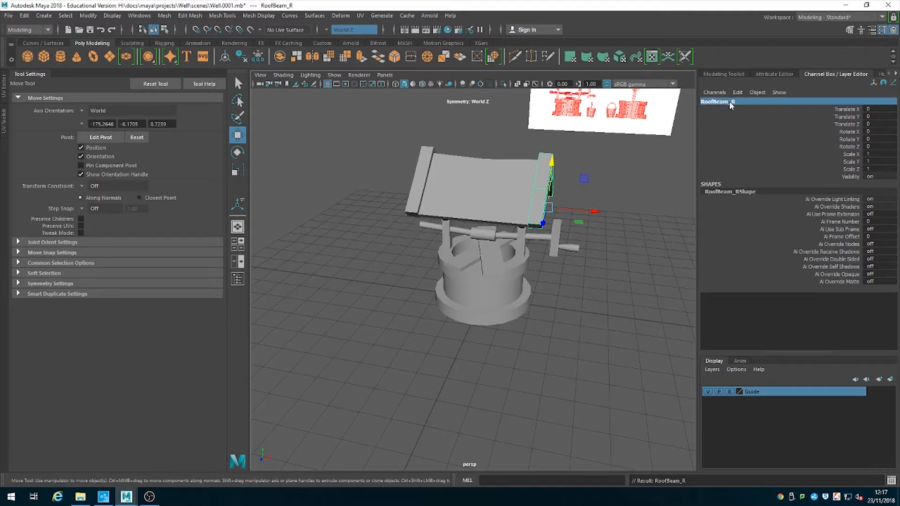
left_click(502, 176)
left_click(730, 101)
Rename the left vertical post supporting the roof as BeamMain_L
left_click_drag(412, 255, 497, 235, "alt")
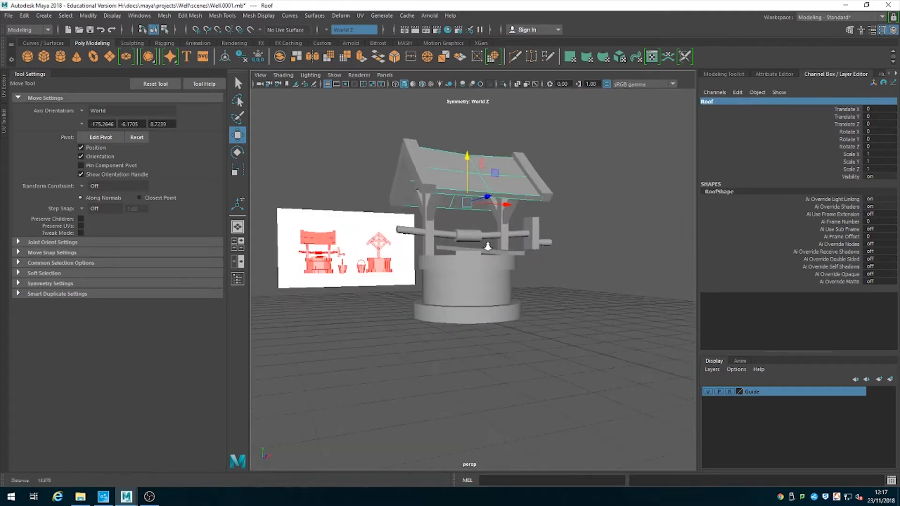
scroll(499, 243, "up", 4)
middle_click_drag(496, 234, 499, 304, "alt")
mouse_move(499, 304)
left_mouse_down("alt")
mouse_move(510, 312)
mouse_move(494, 305)
left_mouse_up("alt")
left_click(425, 178)
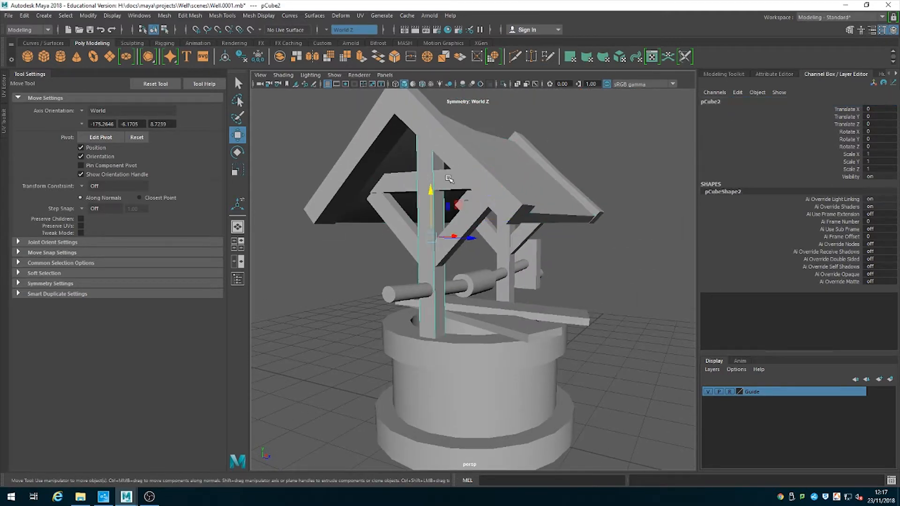
left_click(423, 186)
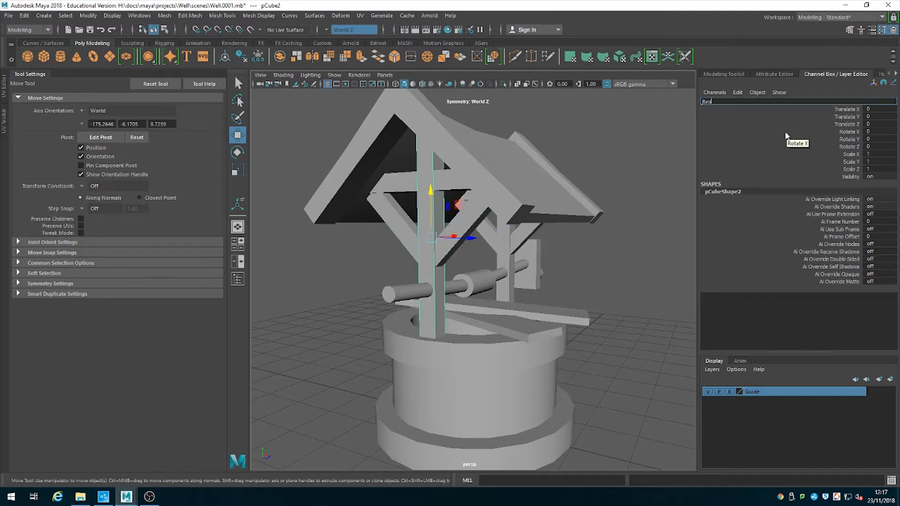
type("BeamMain_L")
key("Return")
Rename the right vertical post supporting the roof as BeamMain_R
left_click(507, 242)
left_click(742, 101)
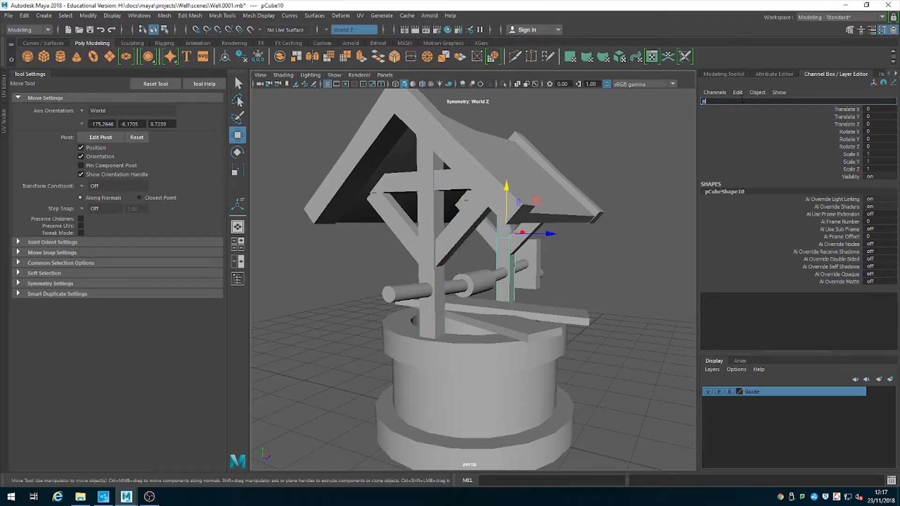
type("BeamMain_R")
key("Return")
Rename the two horizontal crossbeams under the roof with the BeamTop prefix, using BeamTop_R for the right one
left_click(451, 182)
left_click(746, 102)
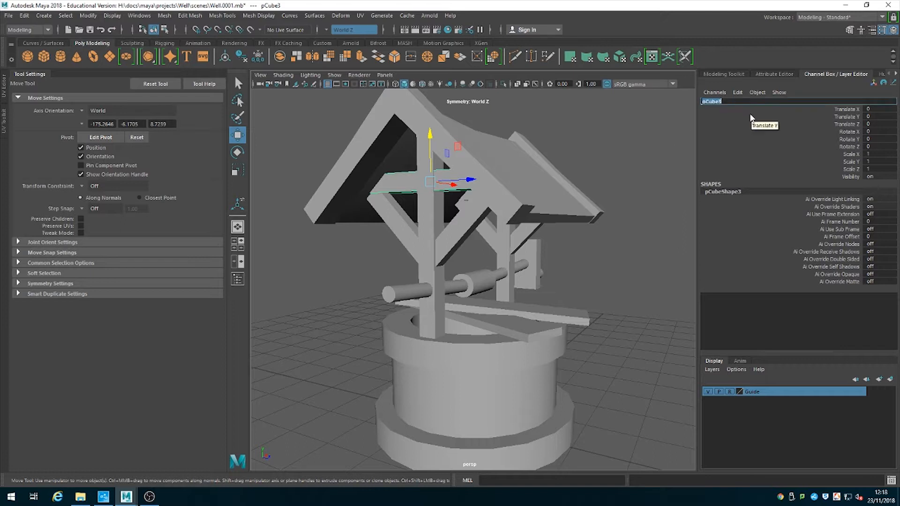
type("BeamTop")
key("Return")
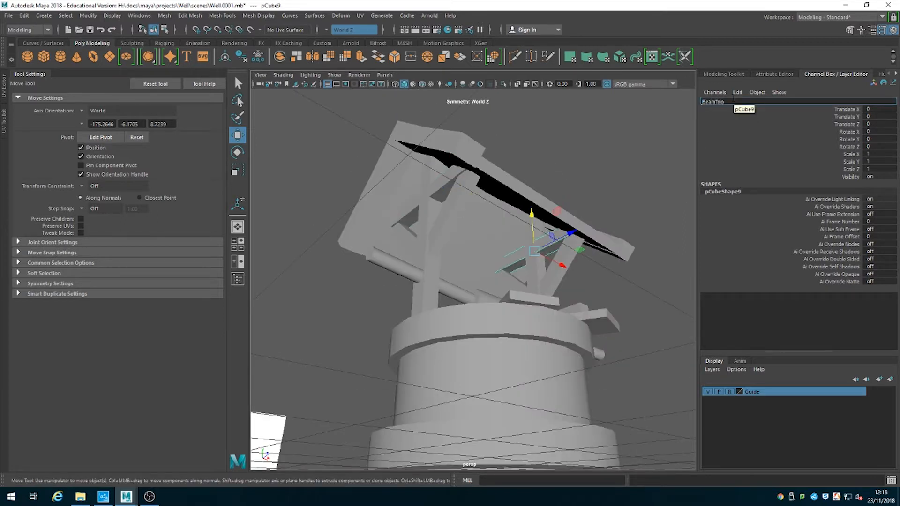
key("Return")
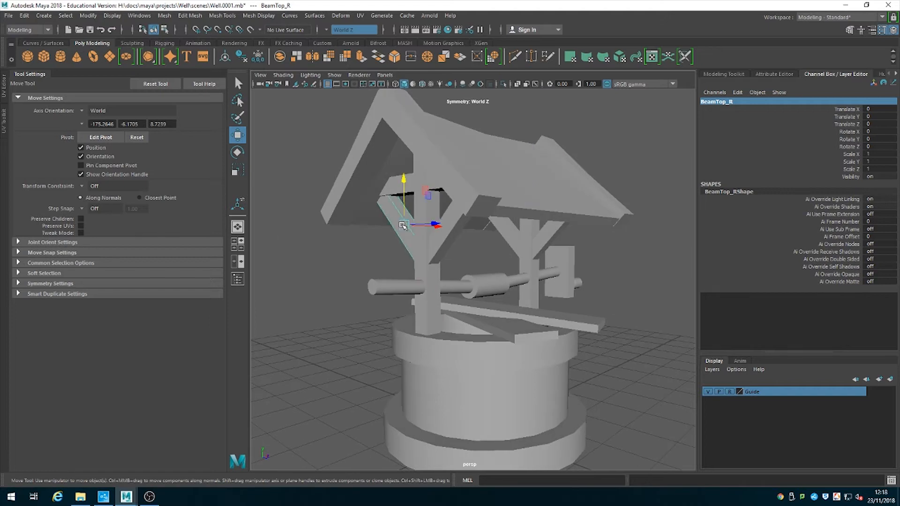
Rename the matching diagonal braces on the left and right posts as BeamSide1_L and BeamSide1_R
left_click(735, 100)
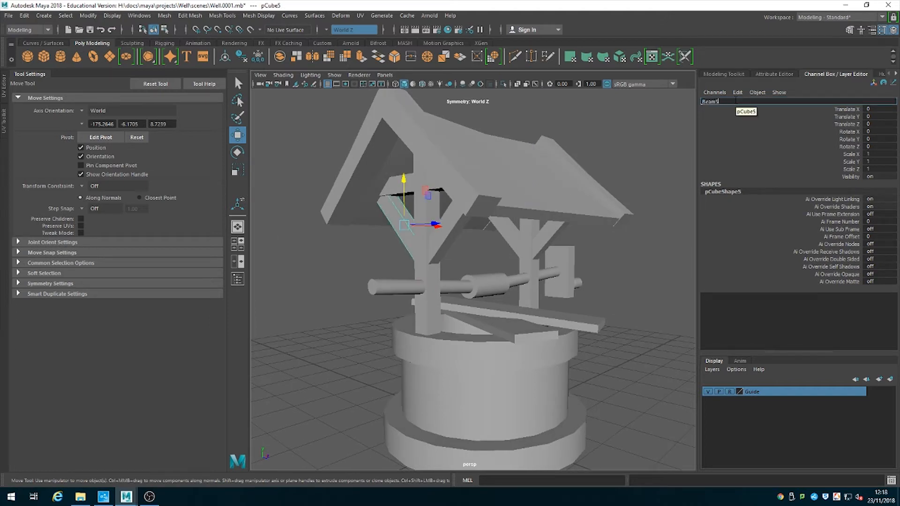
type("BeamSide1_L")
key("Return")
left_click(509, 232)
left_click(711, 102)
type("Beam")
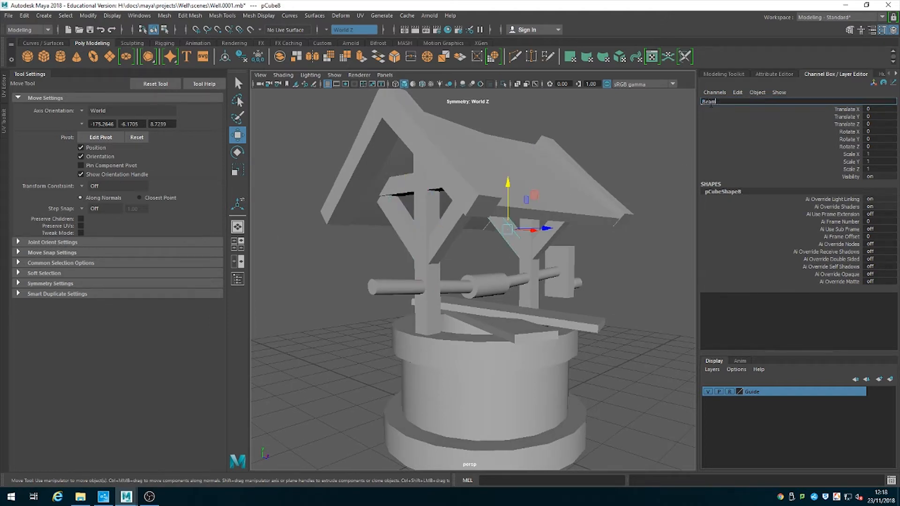
type("Side1_R")
key("Return")
Rename the two remaining diagonal braces with the BeamSide prefix, using BeamSide2_R on the right post and the _L suffix on the left
left_click(735, 102)
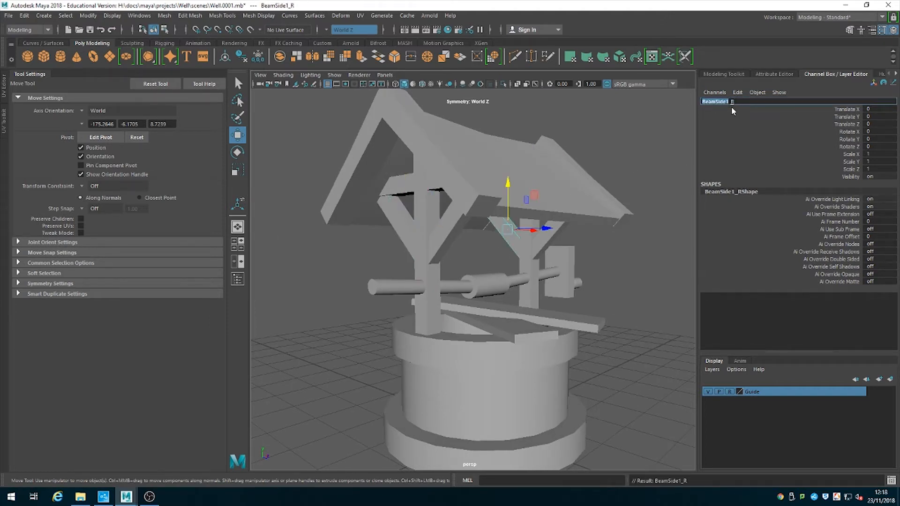
left_click(562, 195)
left_click(551, 238)
left_click(731, 102)
type("BeamSide2_R")
key("Return")
left_click(448, 231)
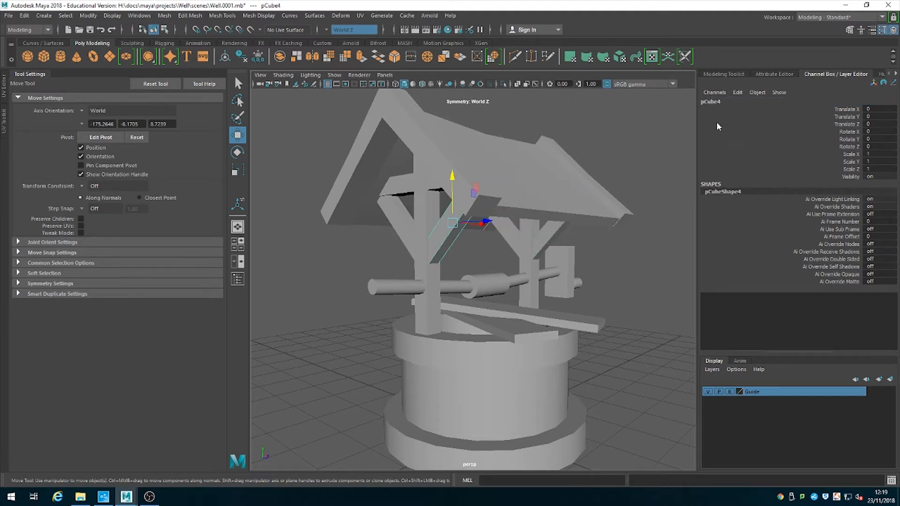
left_click(711, 101)
type("BeamSide1_L")
key("Return")
Rename the crank's upright block with the Pole prefix and the small handle cylinder as PoleHandle
left_click(497, 287)
left_click(735, 102)
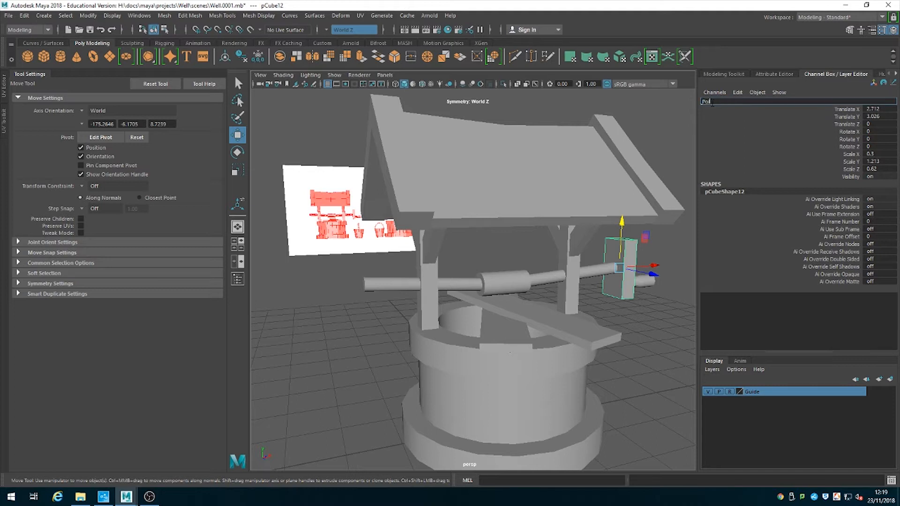
type("ck")
key("Return")
left_click(649, 284)
left_click(723, 102)
type("PoleHandle")
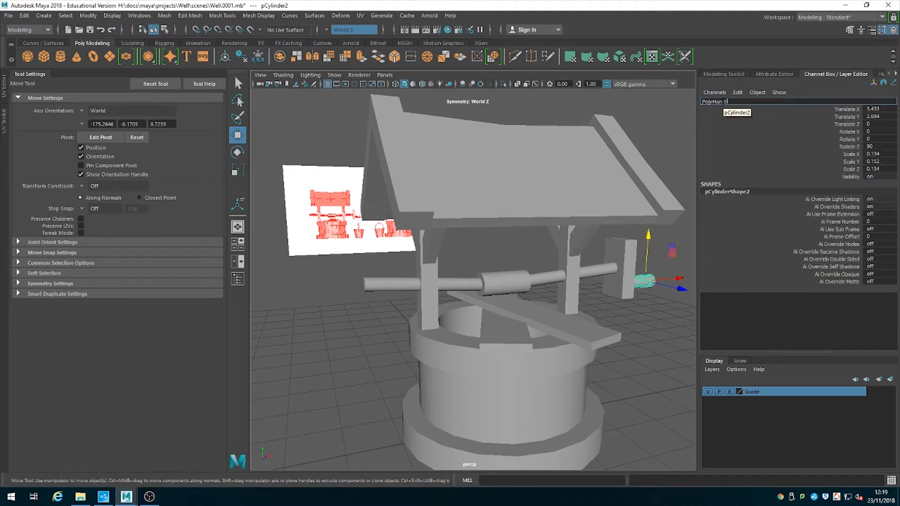
key("Return")
Correct the lower plank's name so that it starts with Plank
left_click(537, 323)
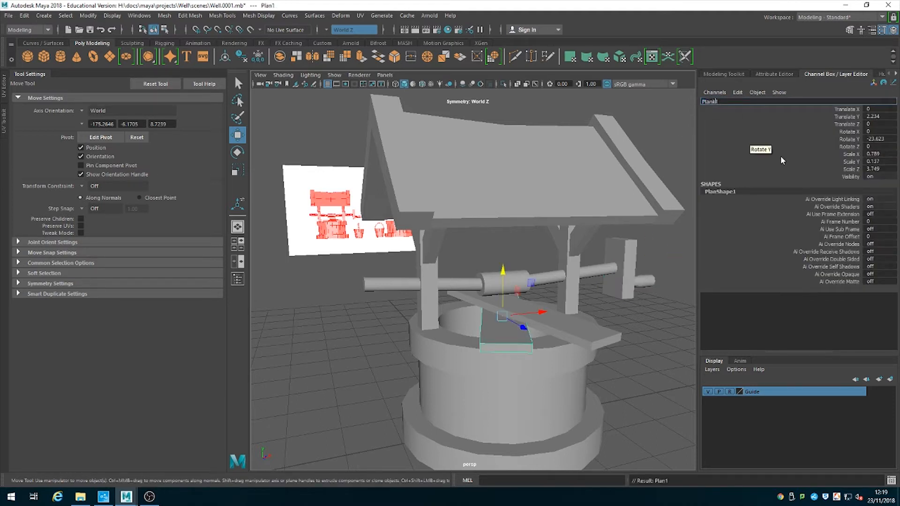
left_click(717, 102)
type("Plank")
key("Return")
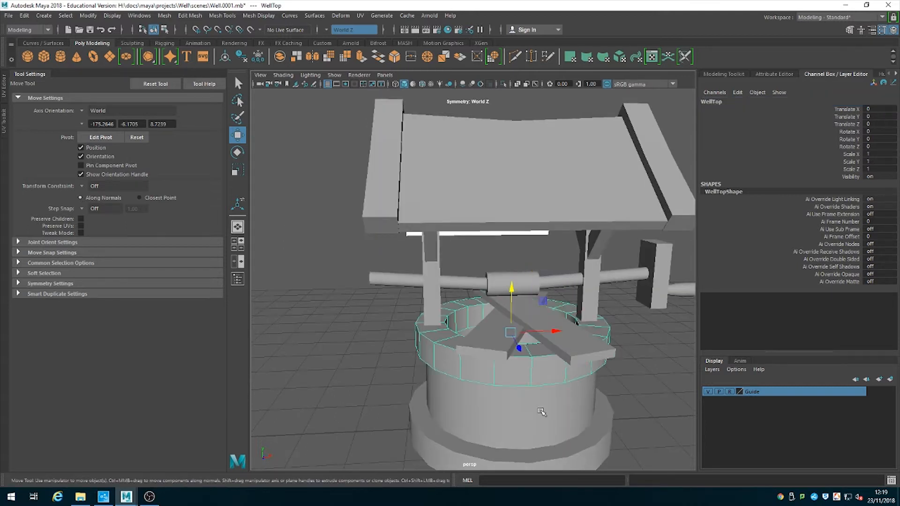
Deselect everything and save the scene as an incremented version
left_click(646, 376)
left_click_drag(645, 377, 639, 376, "alt")
right_click_drag(639, 376, 566, 339, "alt")
left_click_drag(566, 339, 521, 341, "alt")
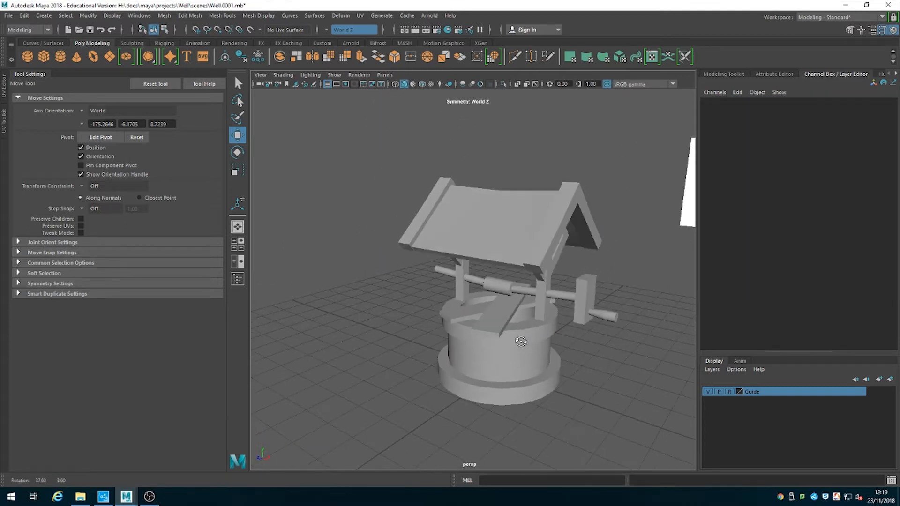
middle_click_drag(573, 374, 550, 327, "alt")
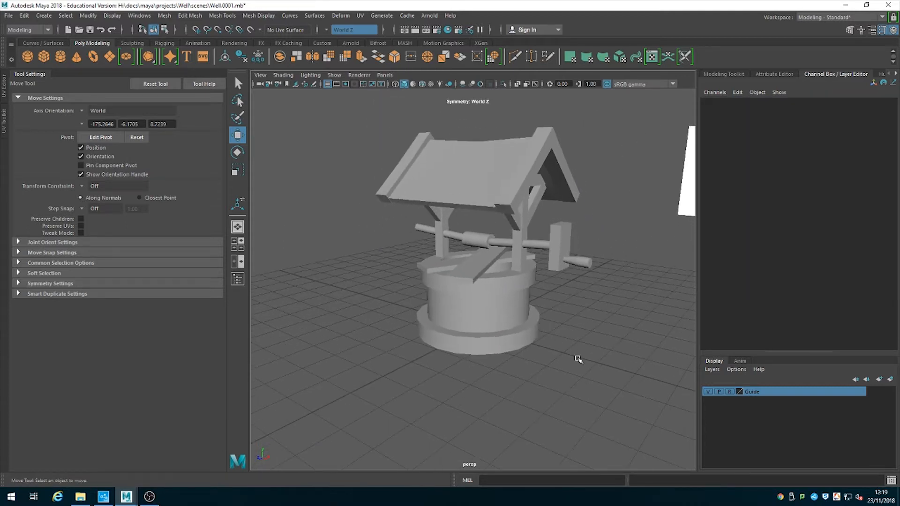
left_click(9, 16)
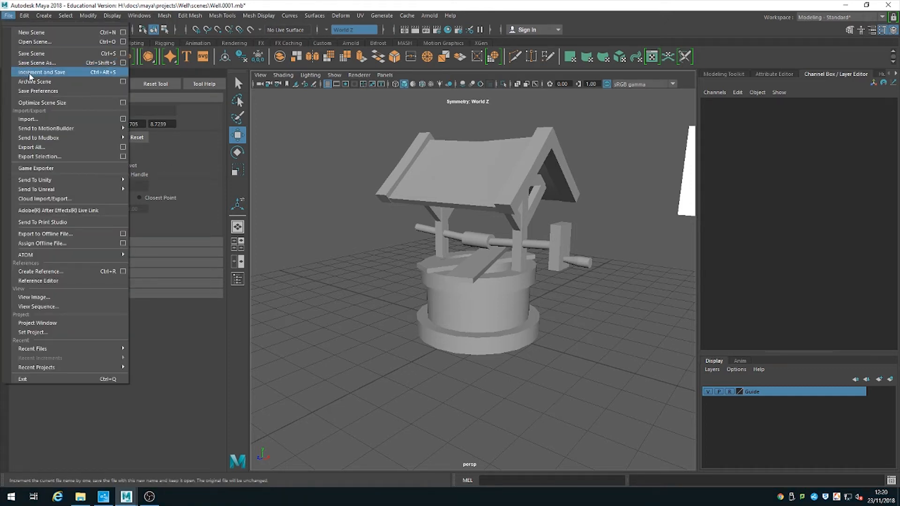
left_click(30, 74)
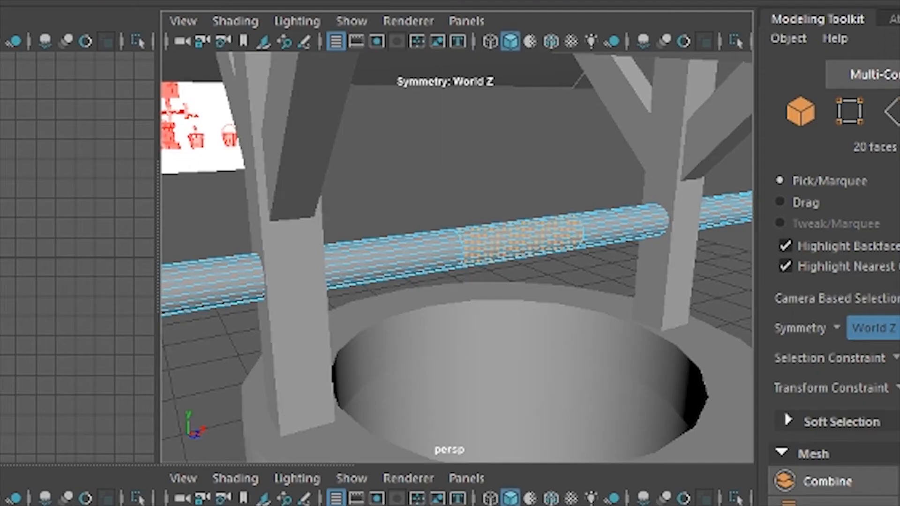
Extrude the ring of faces at the middle of the pole outward into a thick drum and grow the face selection
key("ctrl+e")
left_click_drag(586, 251, 588, 250)
key("shift+period")
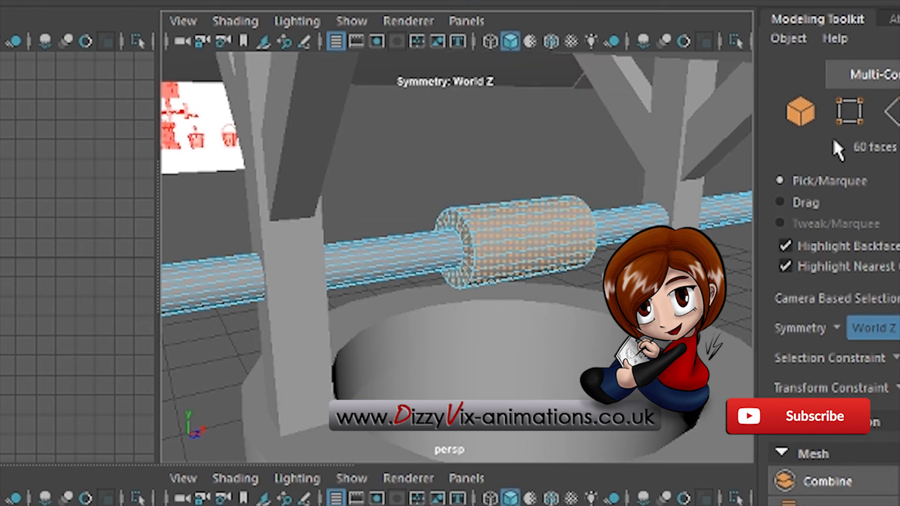
Try lowering the drum's grown face selection, scaling it across the pole's thickness and raising it again
key("w")
left_click_drag(509, 130, 510, 151)
key("r")
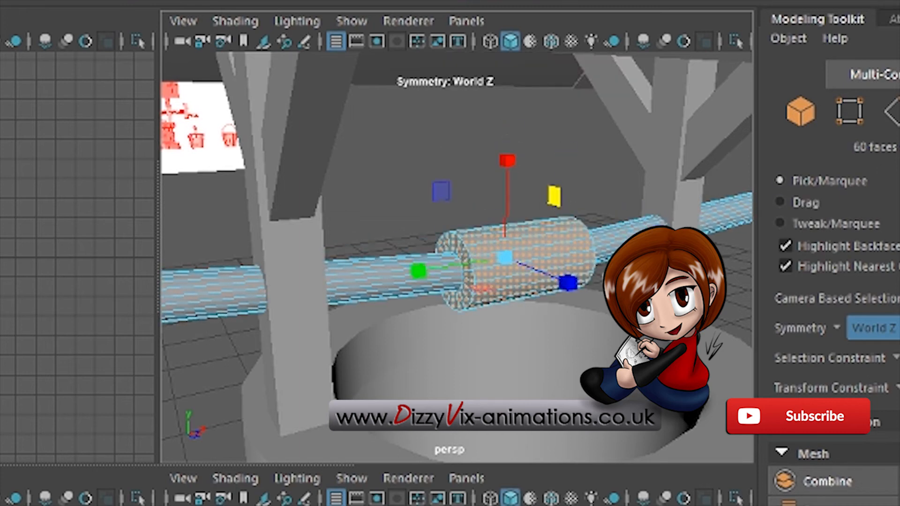
left_click(553, 203)
left_click_drag(558, 207, 565, 205)
key("w")
left_click_drag(509, 148, 510, 130)
key("q")
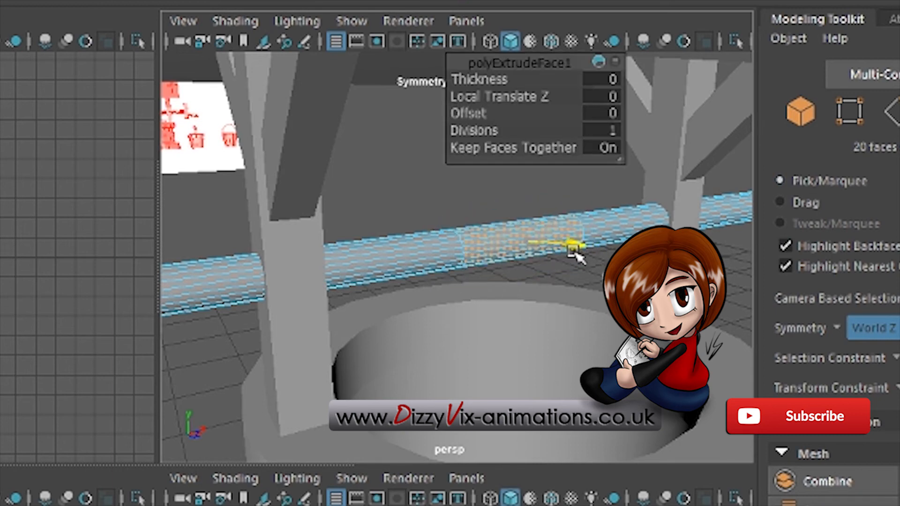
Try extruding the pole's middle faces into a drum again, growing the selection, then lowering and scaling it
left_click_drag(578, 264, 567, 317)
key("q")
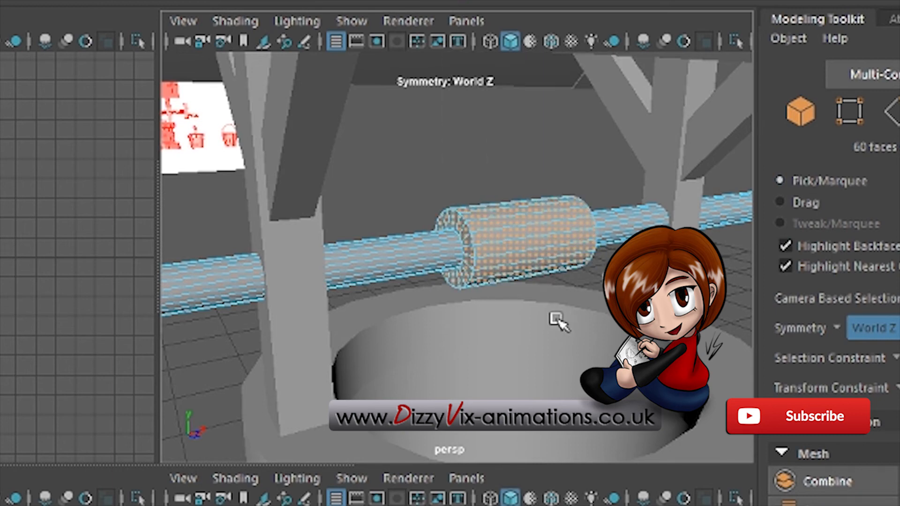
key("w")
key("r")
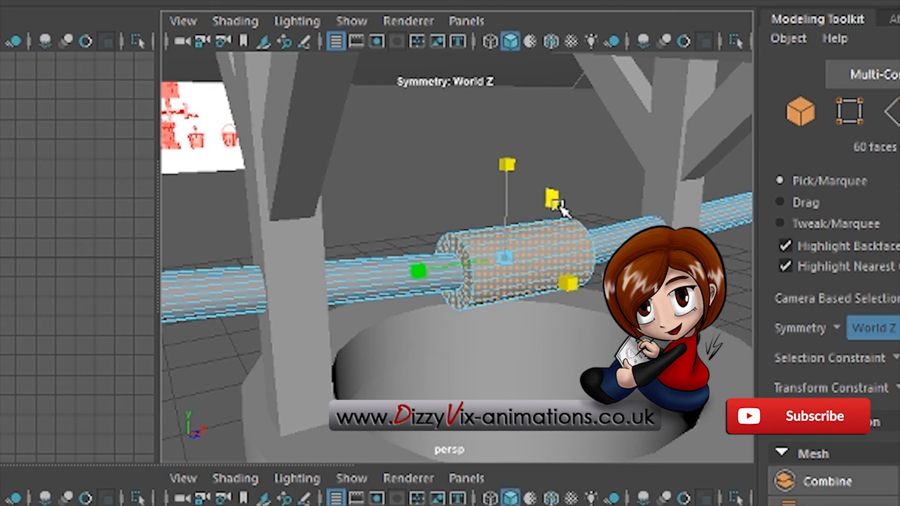
key("w")
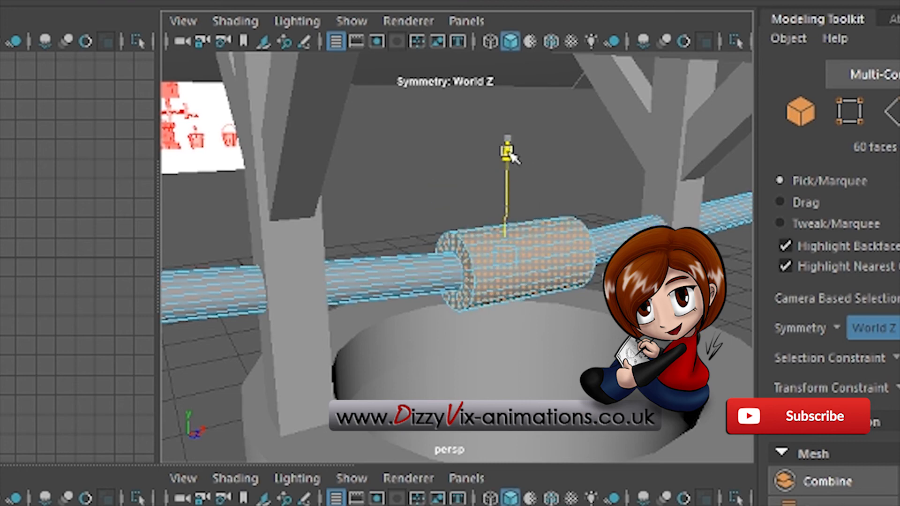
Extrude the ring of faces at the pole's middle outward by about 0.13 and grow the face selection
key("q")
key("ctrl+e")
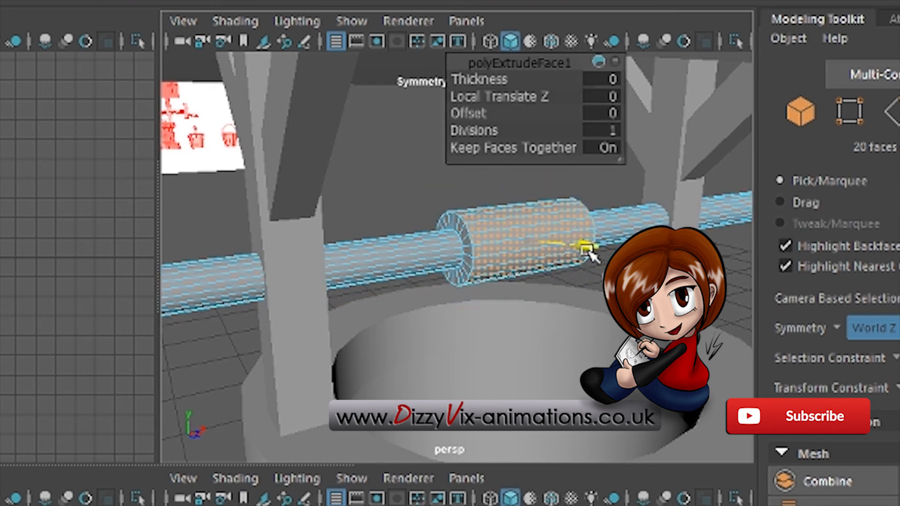
left_click_drag(573, 245, 582, 250)
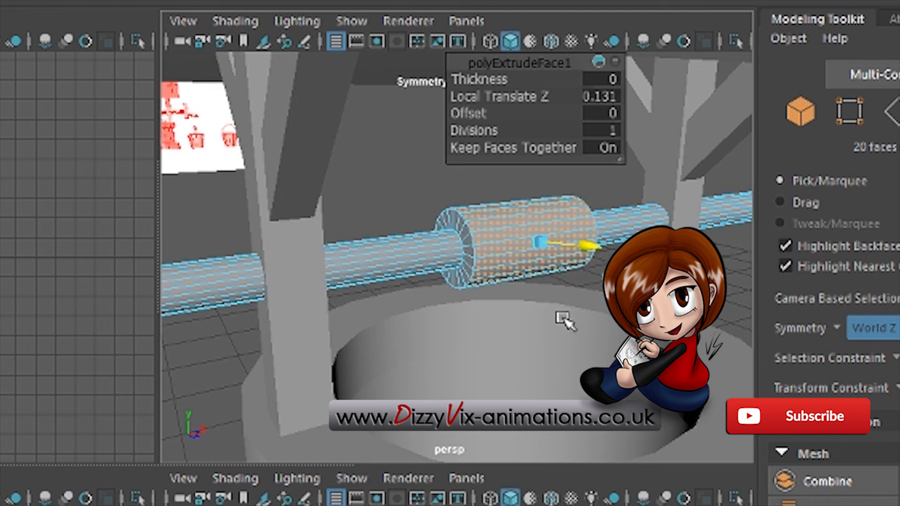
key("shift+period")
Lower the drum's grown face selection toward the well and activate the Scale tool on it
key("w")
left_click_drag(507, 127, 516, 151)
key("r")
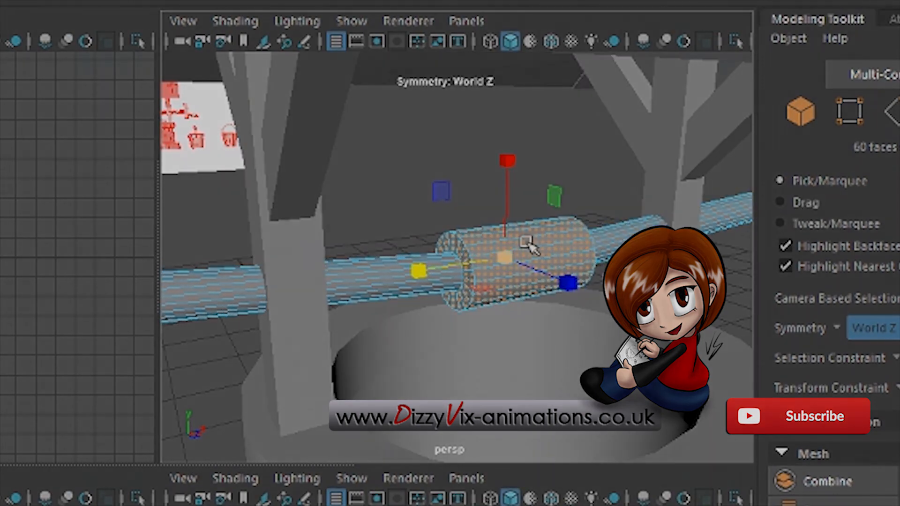